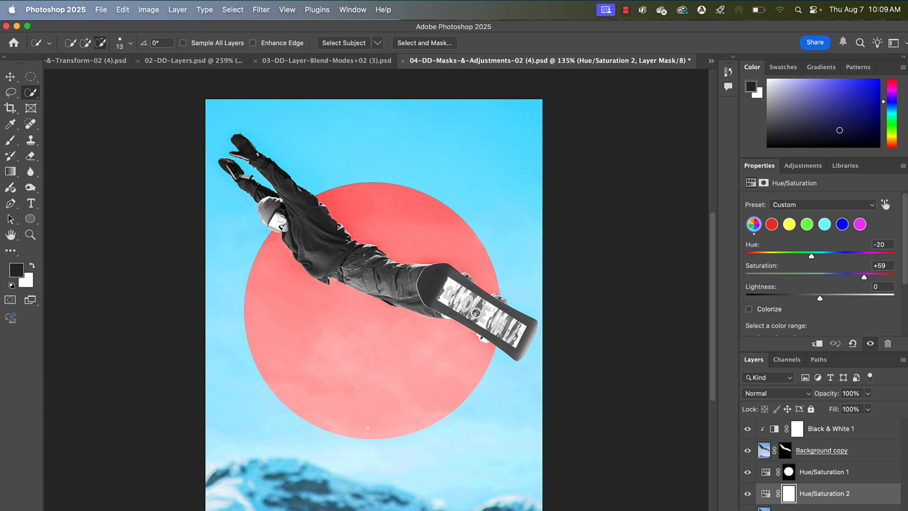
Hide the Black & White 1, Background copy, Hue/Saturation 1 and Hue/Saturation 2 layers and show them again to compare with the original photo
click(747, 429)
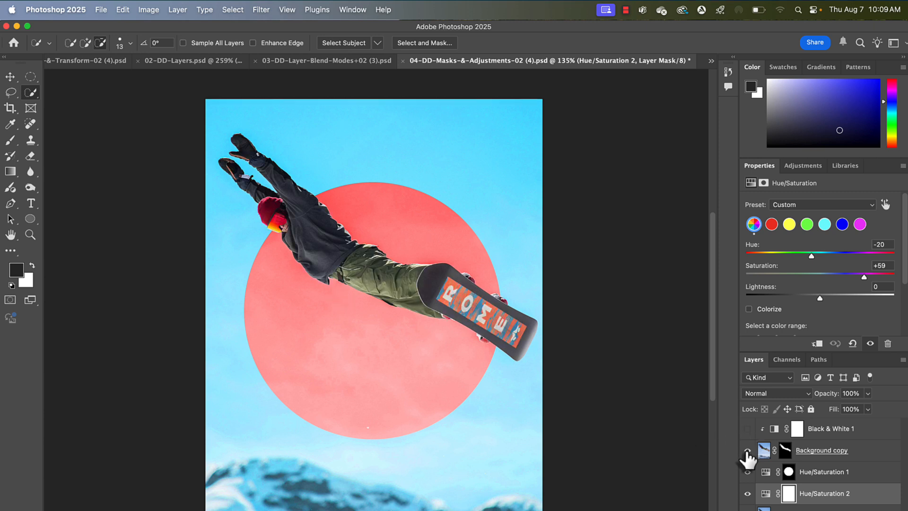
click(748, 450)
click(748, 472)
click(748, 493)
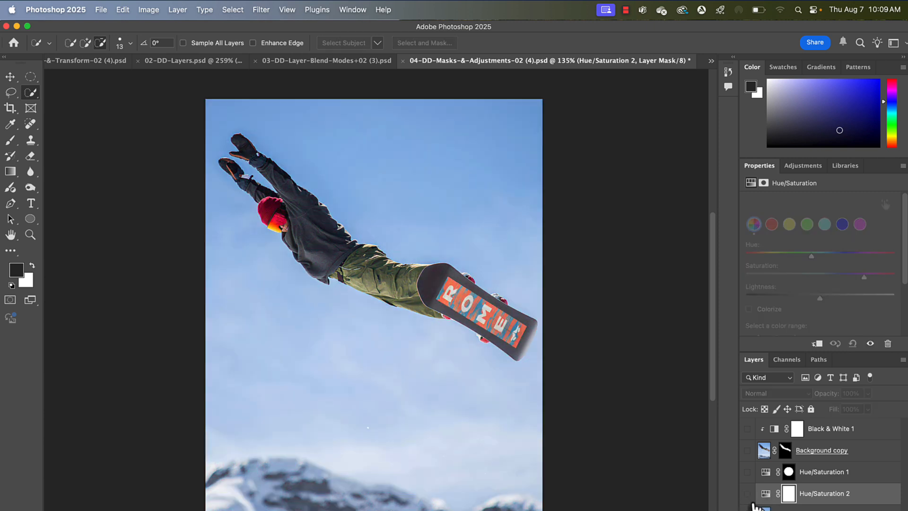
drag(748, 494, 748, 417)
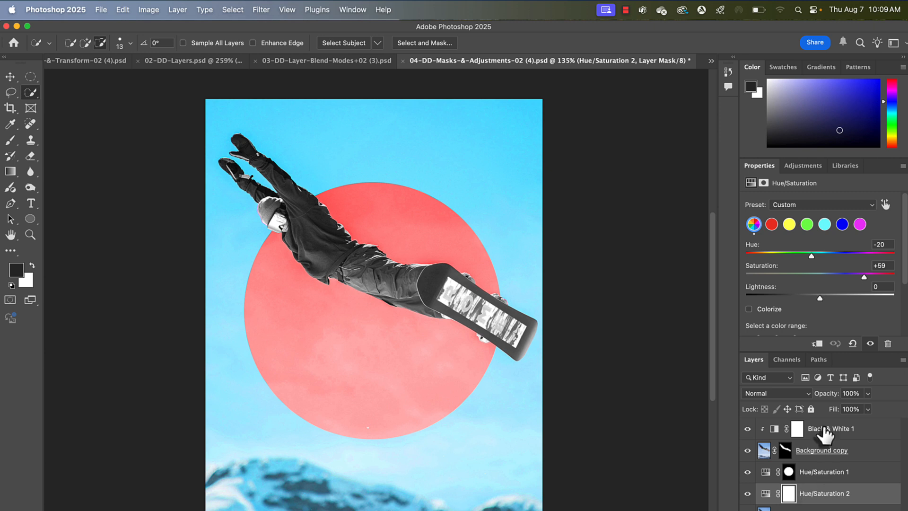
Delete all layers from Black & White 1 down to Hue/Saturation 2, keeping the Snowboarder layer
click(873, 431)
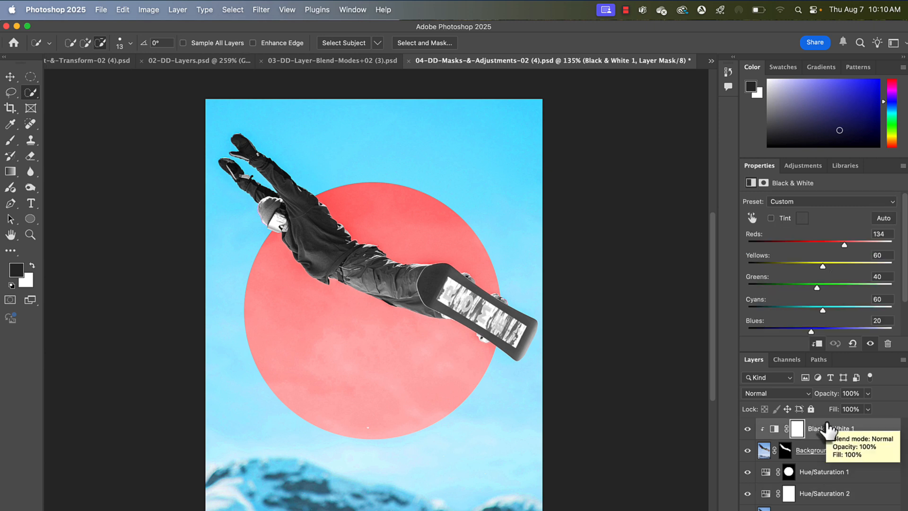
shift+click(862, 503)
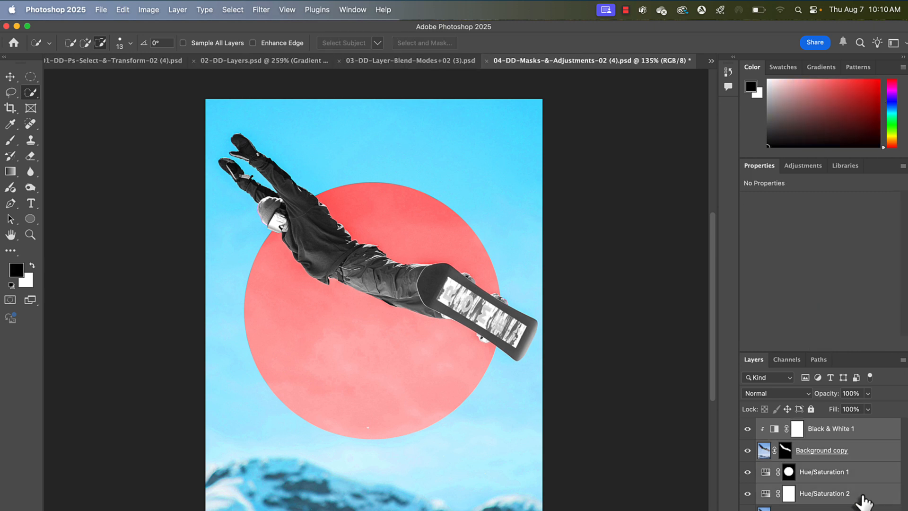
key(Delete)
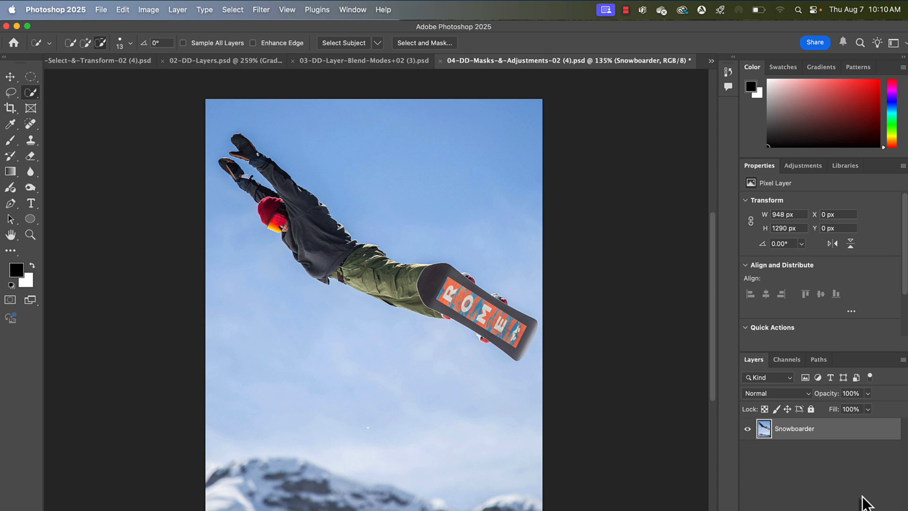
Select a circle about 706 px across over the snowboarder and add a freehand lasso area with 20 px feather extending below it
click(27, 82)
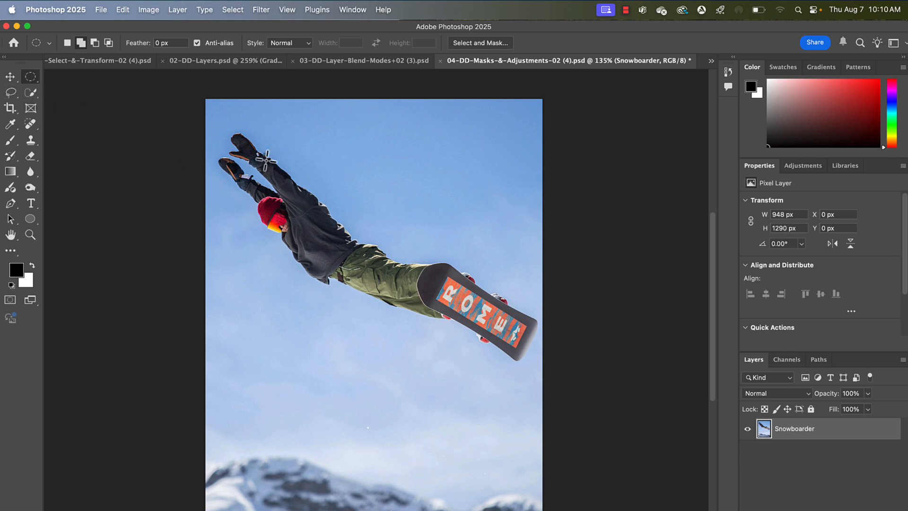
drag(253, 145, 500, 401)
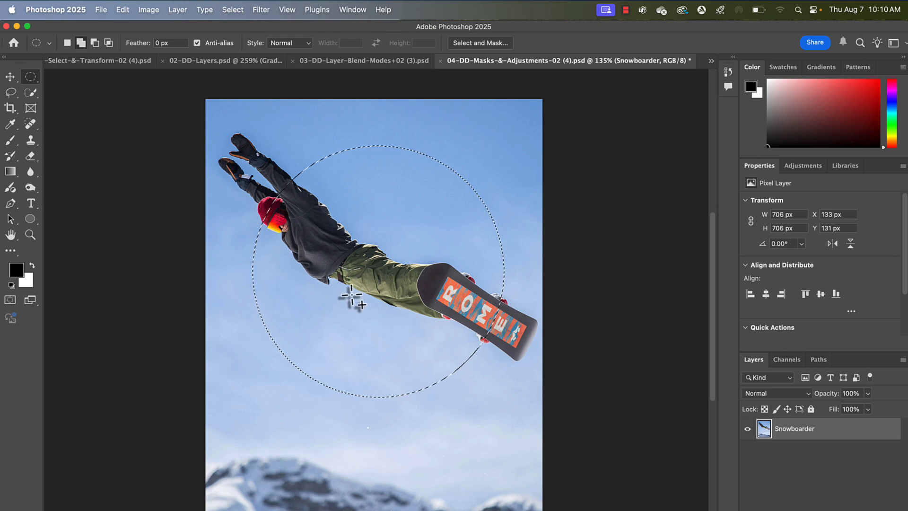
click(9, 94)
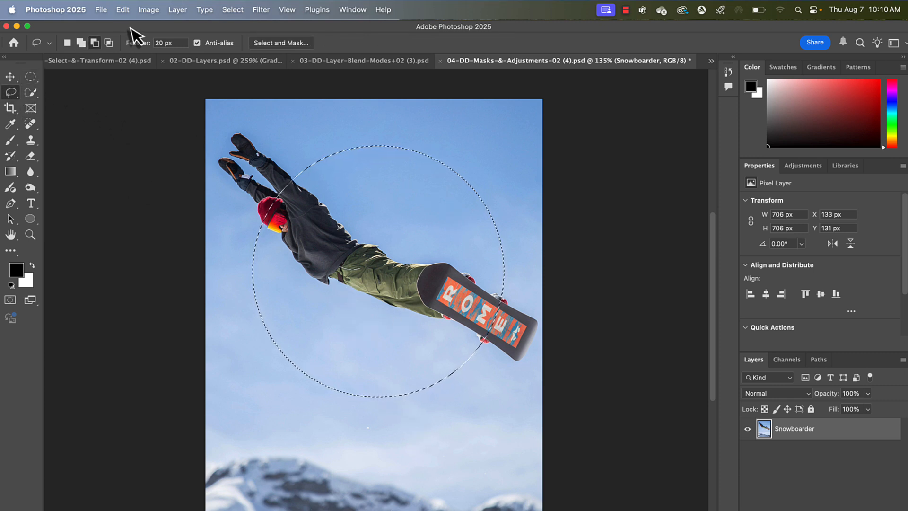
click(82, 43)
mouse_move(304, 326)
mouse_down()
mouse_move(277, 430)
mouse_move(369, 471)
mouse_move(313, 413)
mouse_move(320, 383)
mouse_up()
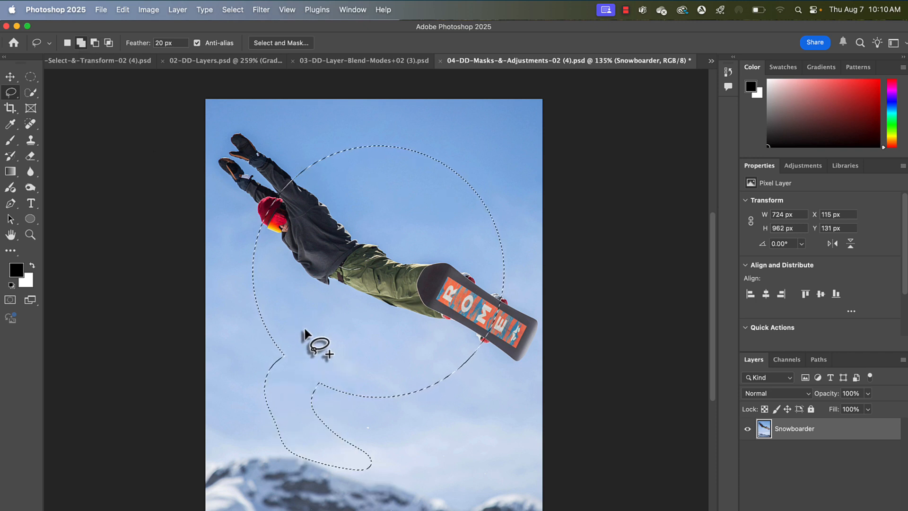
Subtract a rectangular marquee area from the circle's right side, using the subtract-from-selection mode
click(28, 78)
click(54, 76)
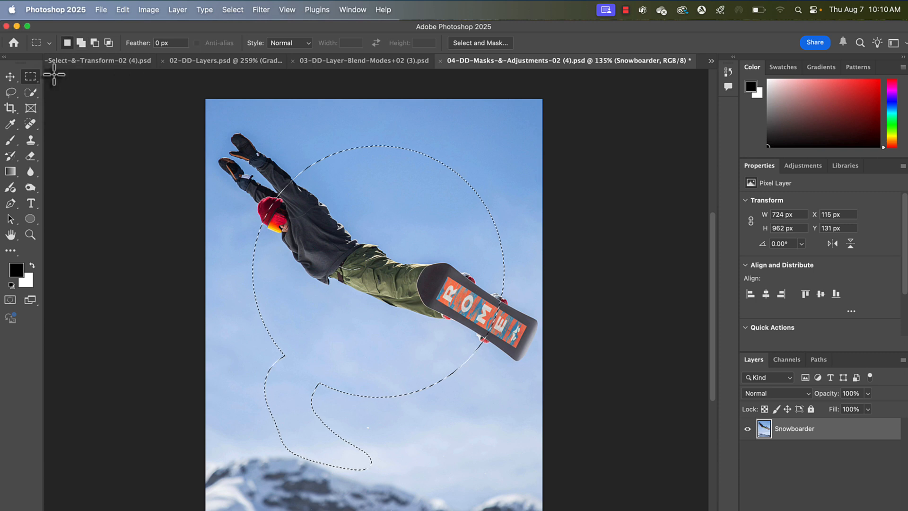
click(94, 43)
drag(388, 175, 551, 280)
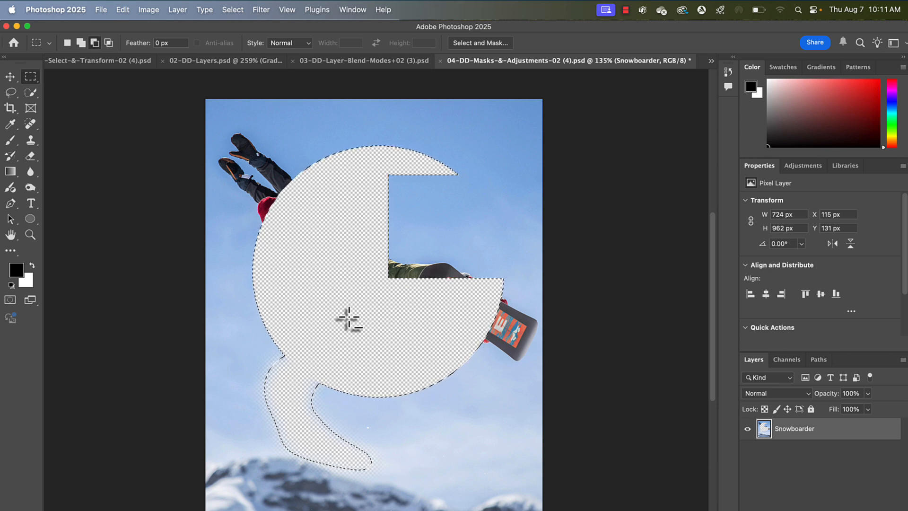
Undo the deletion of the selected pixels and deselect the area
key(super+z)
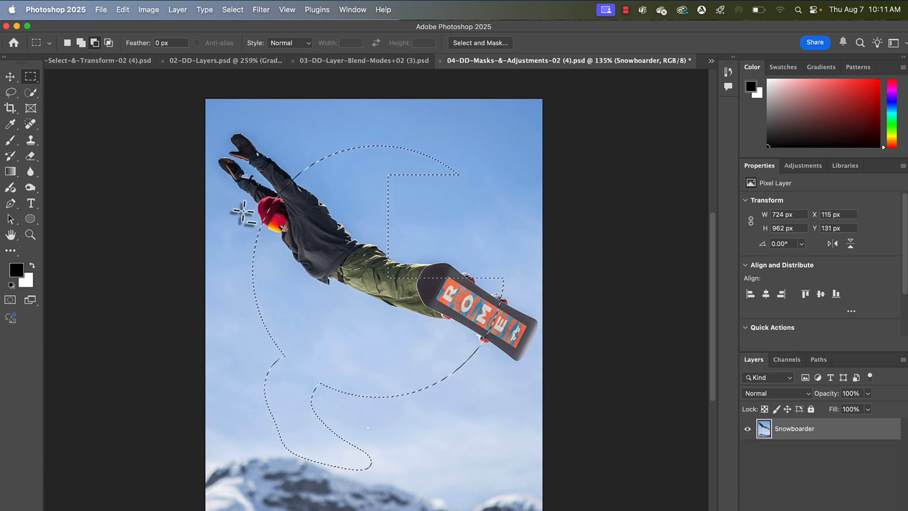
right_click(256, 189)
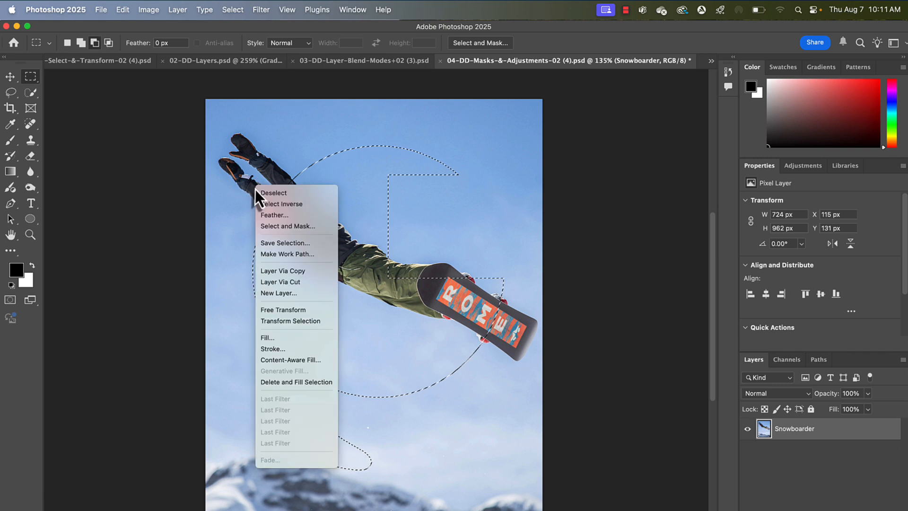
click(266, 194)
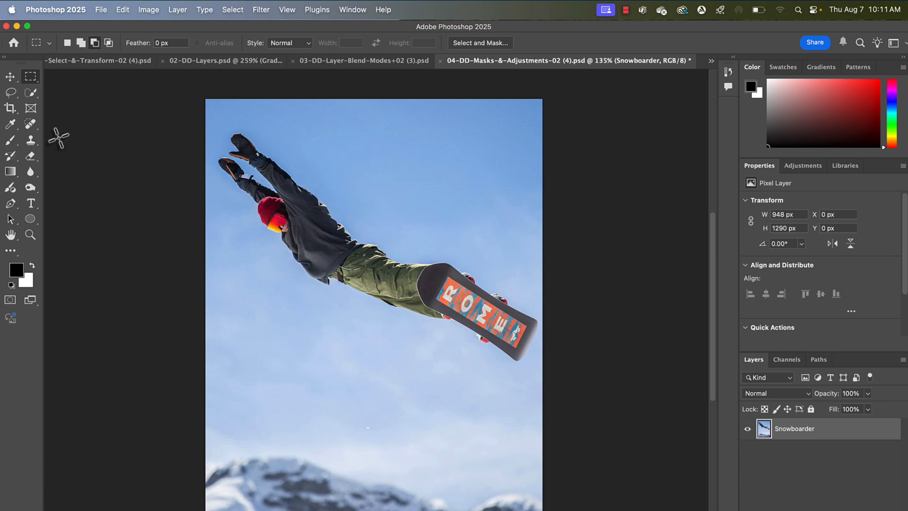
Draw an elliptical selection about 726 by 734 px over the snowboarder and turn it into a layer mask on the Snowboarder layer
click(31, 81)
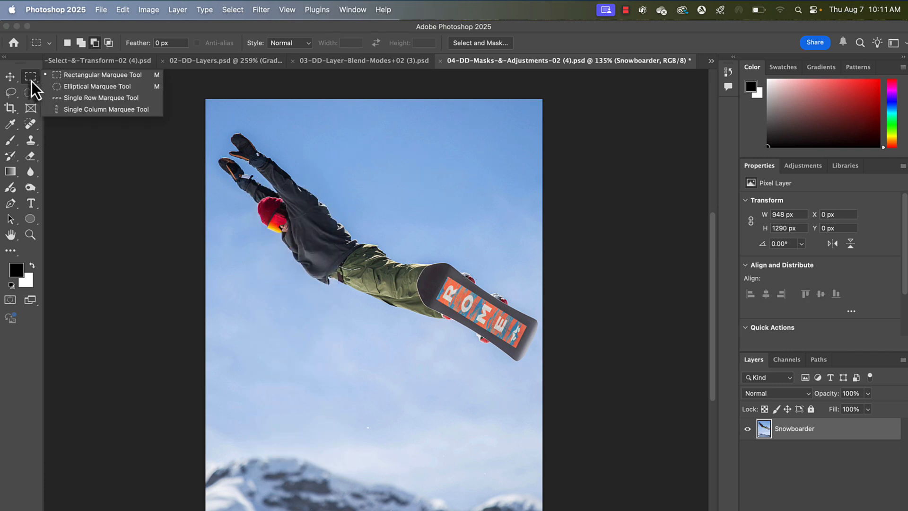
click(53, 88)
drag(244, 165, 501, 427)
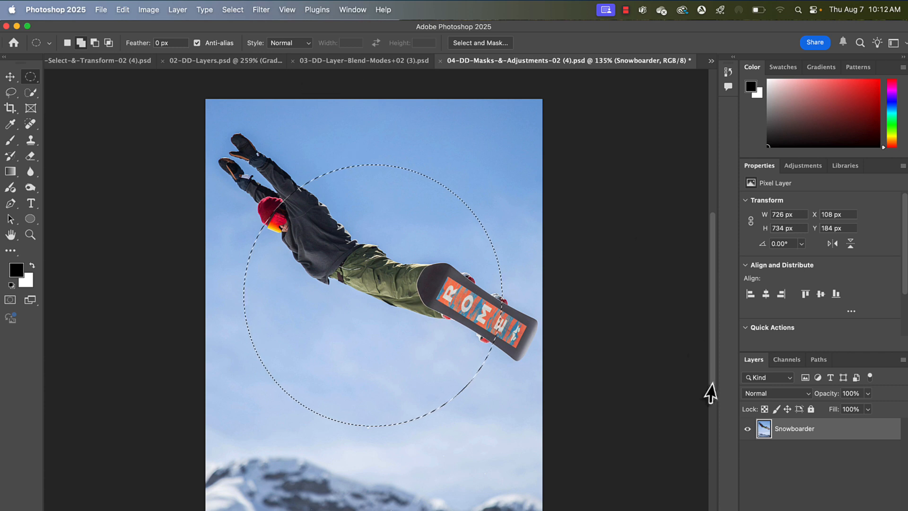
click(803, 510)
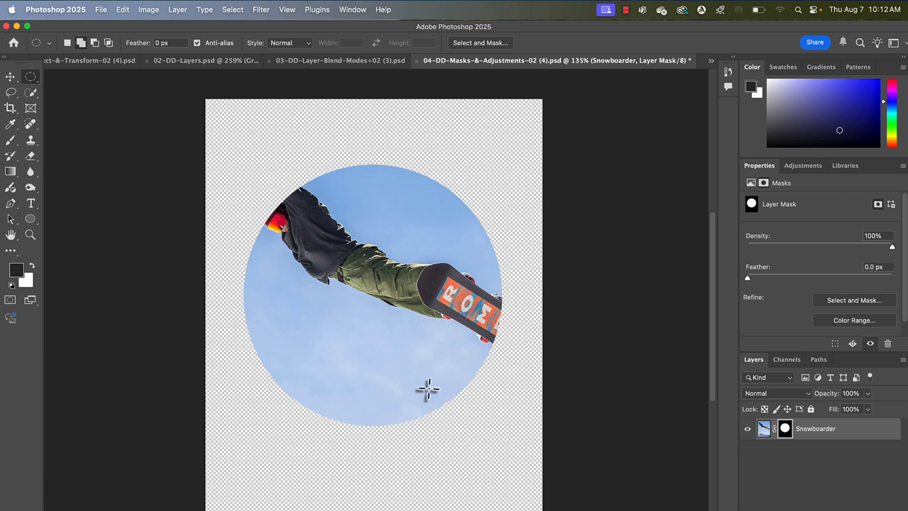
Delete the circular layer mask from the Snowboarder layer
right_click(785, 431)
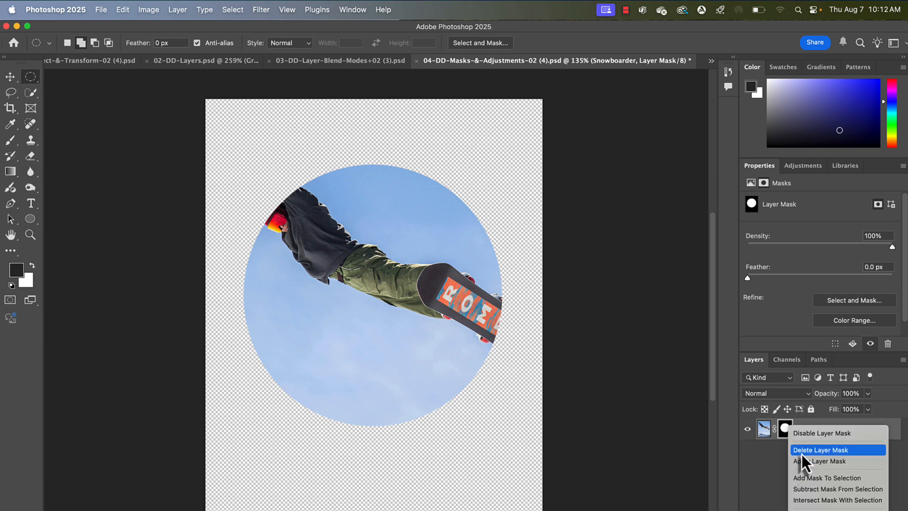
click(802, 453)
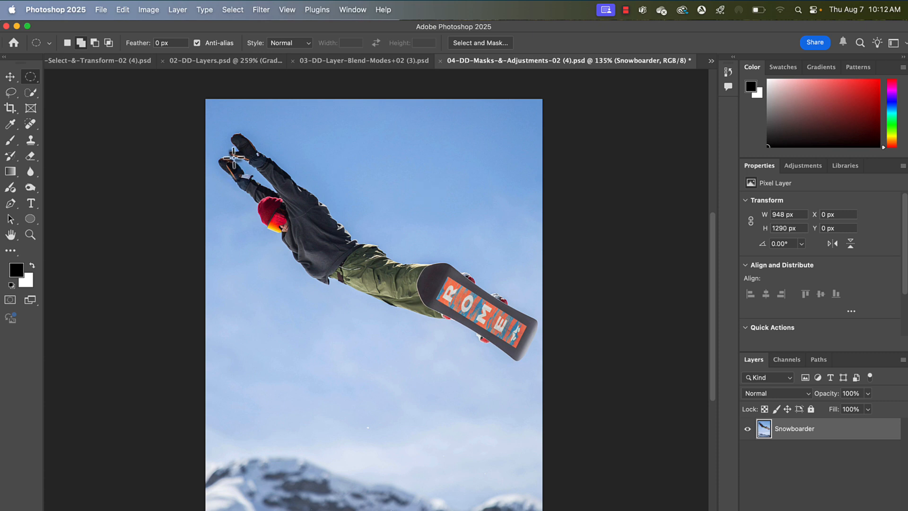
Paint a Quick Selection over the snowboarder's beanie, goggles, arms and jacket, and clear the selection
scroll(234, 157, up, 4)
scroll(233, 158, up, 3)
scroll(271, 182, up, 1)
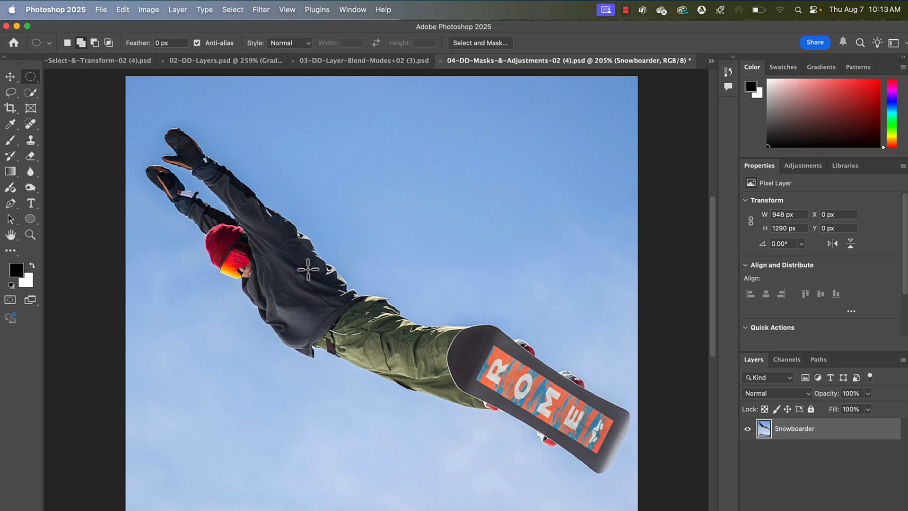
click(32, 94)
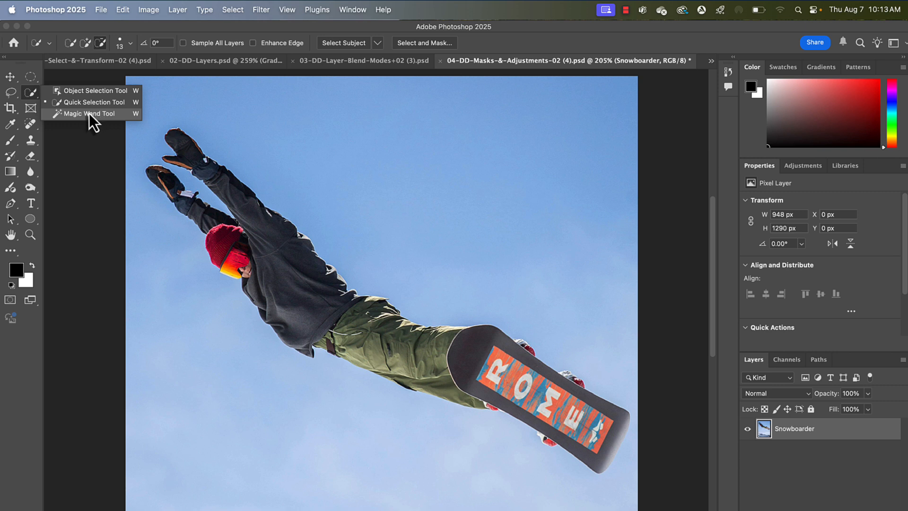
click(63, 105)
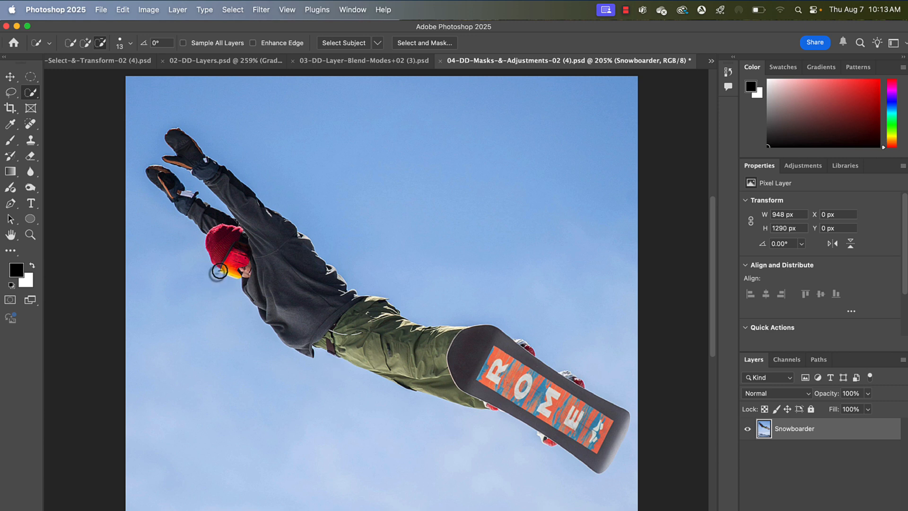
drag(232, 265, 222, 252)
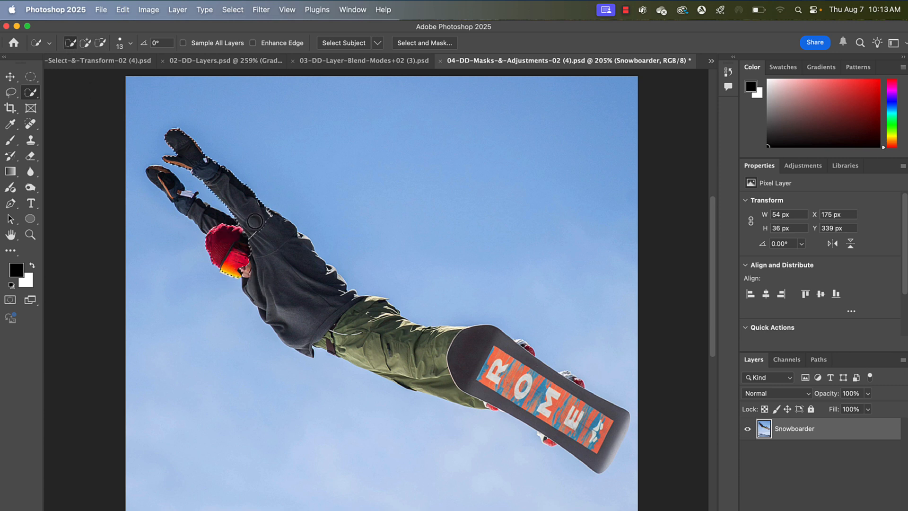
mouse_move(326, 297)
mouse_down()
mouse_move(229, 221)
mouse_move(213, 216)
mouse_move(239, 239)
mouse_move(207, 211)
mouse_up()
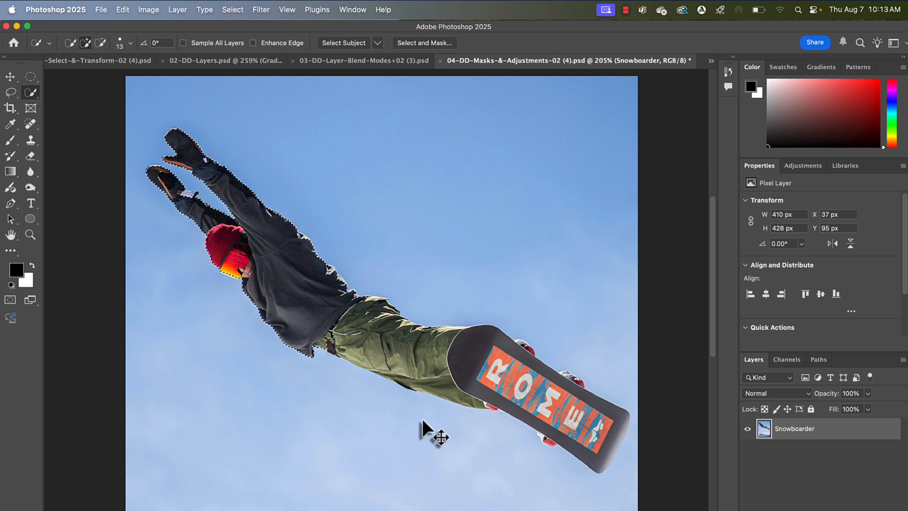
key(super+d)
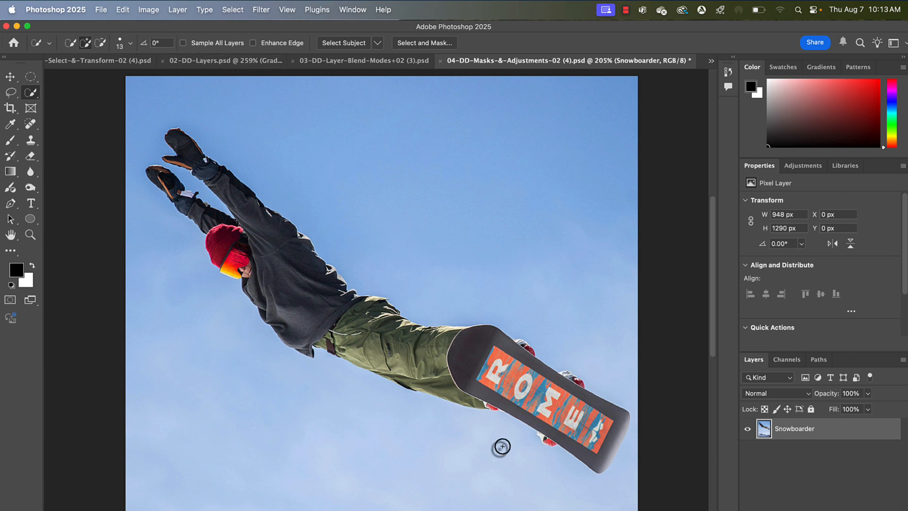
Select the snowboarder automatically with the Select Subject command
click(235, 12)
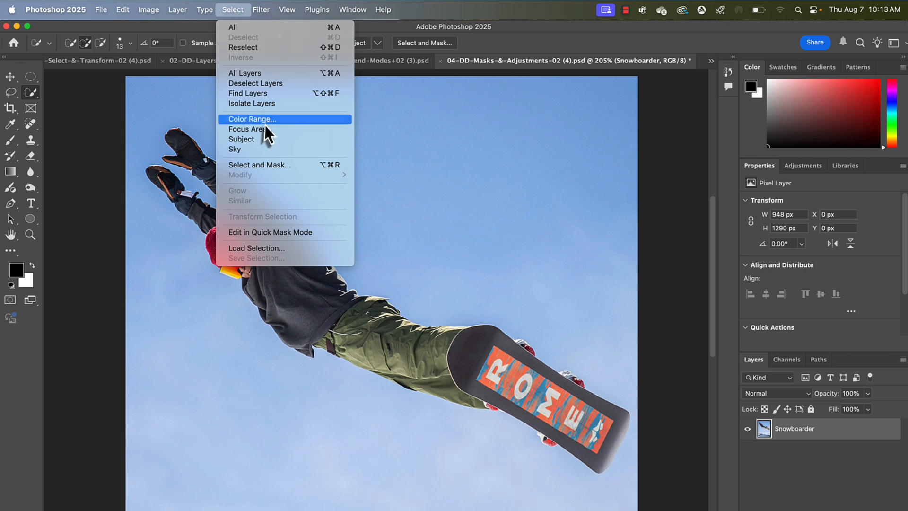
click(269, 141)
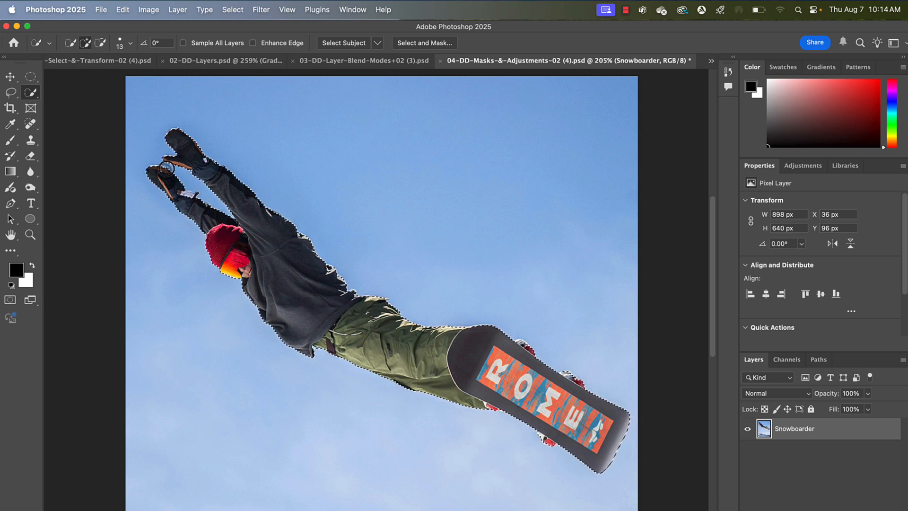
Examine the selection edges up close around the mittens, arms, beanie, jacket and snowboard
key(super+plus)
key(super+plus)
scroll(167, 168, up, 5)
scroll(167, 168, left, 5)
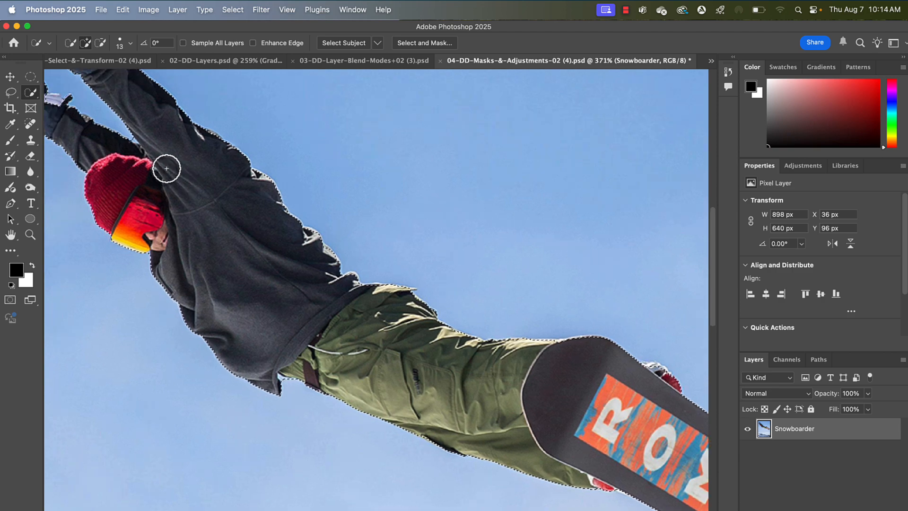
key(super+plus)
scroll(90, 181, left, 5)
scroll(90, 182, up, 3)
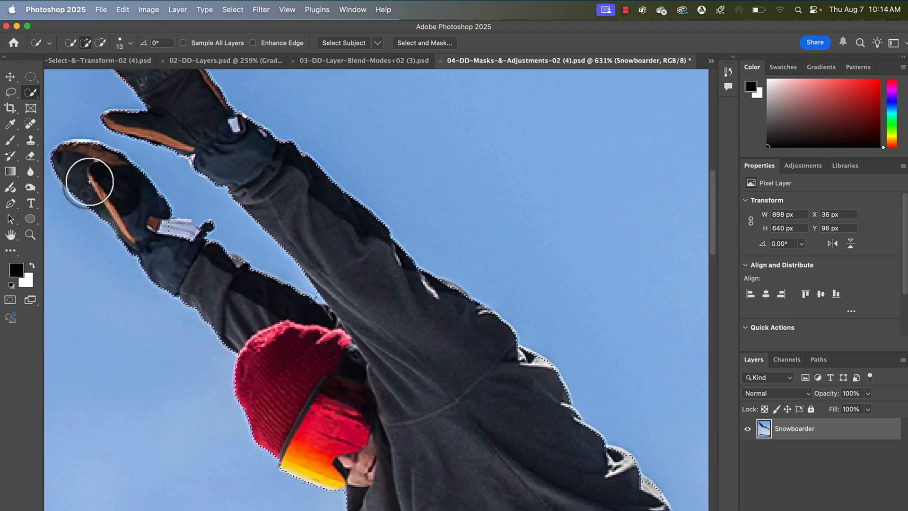
key(super+plus)
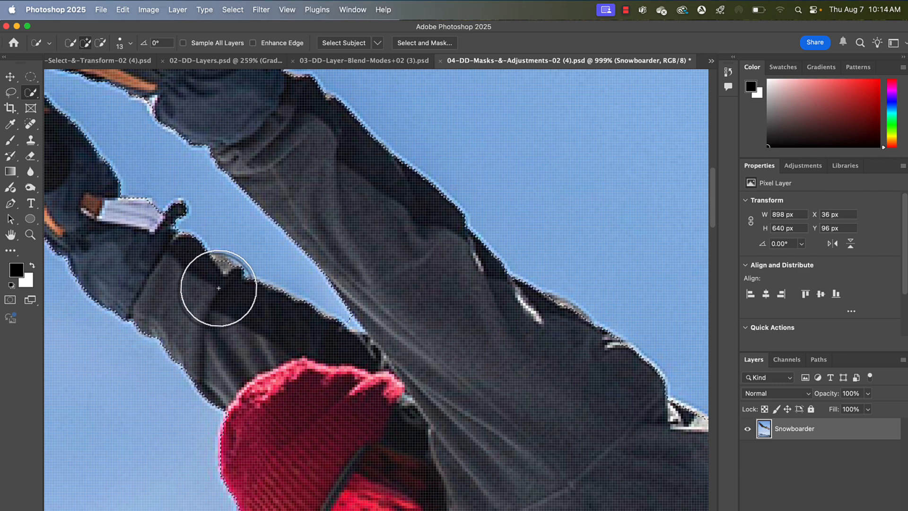
scroll(339, 346, down, 3)
scroll(339, 346, down, 8)
scroll(339, 346, right, 7)
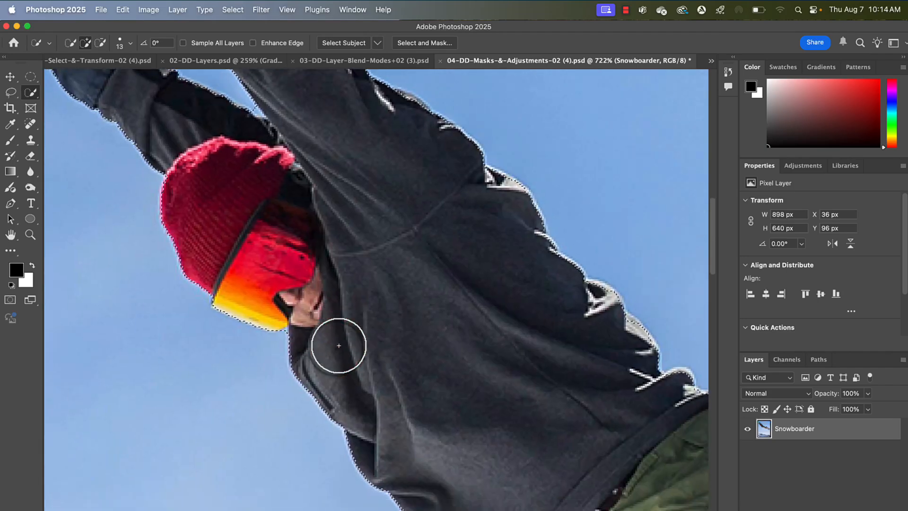
scroll(338, 346, right, 12)
scroll(339, 346, down, 4)
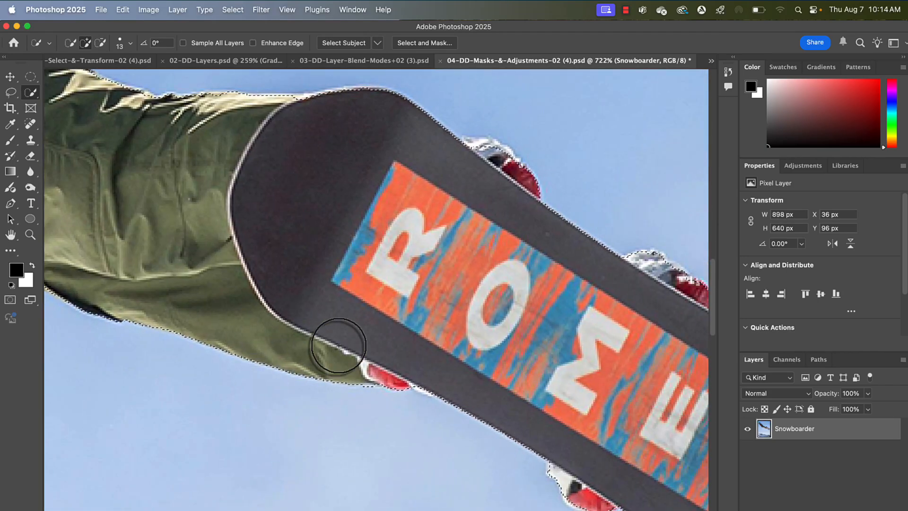
scroll(370, 365, left, 15)
scroll(370, 365, up, 8)
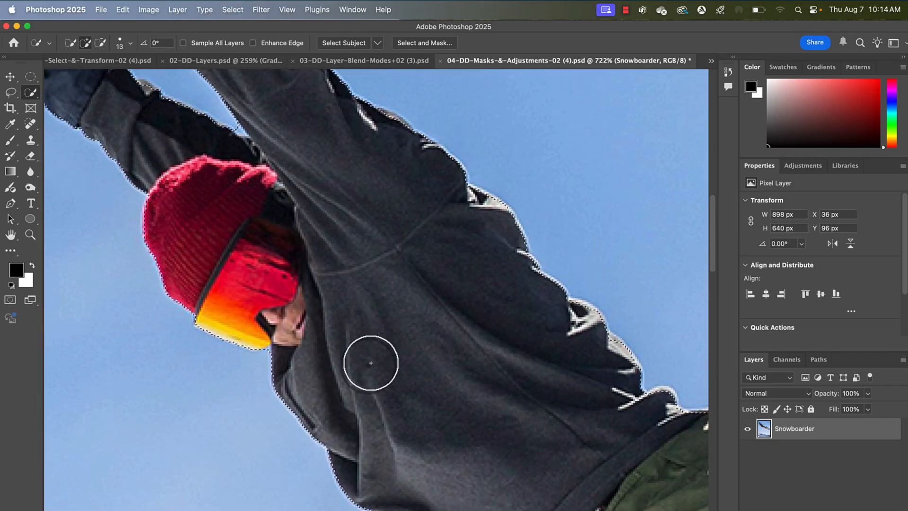
scroll(282, 190, up, 4)
scroll(274, 183, up, 3)
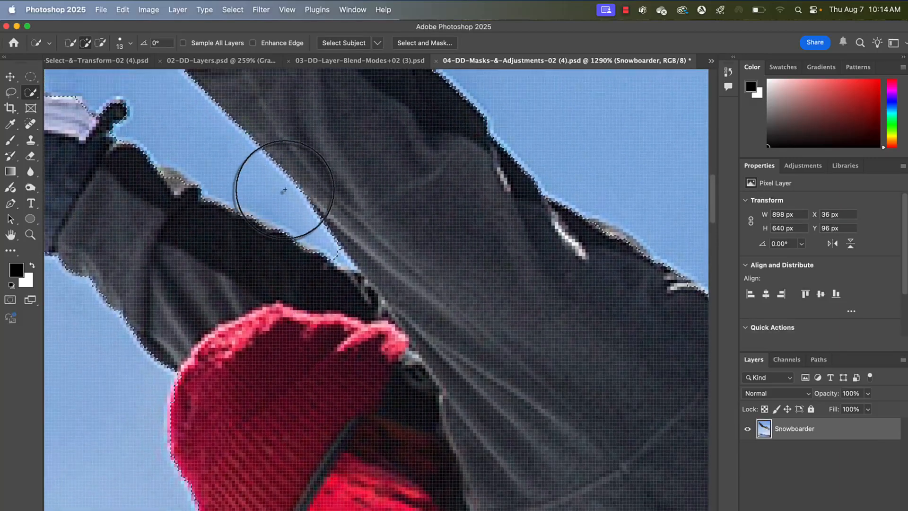
Set the Quick Selection brush to 5 px and subtract the leftover wedge of sky between the two sleeves above the beanie
scroll(274, 183, up, 3)
scroll(323, 224, up, 2)
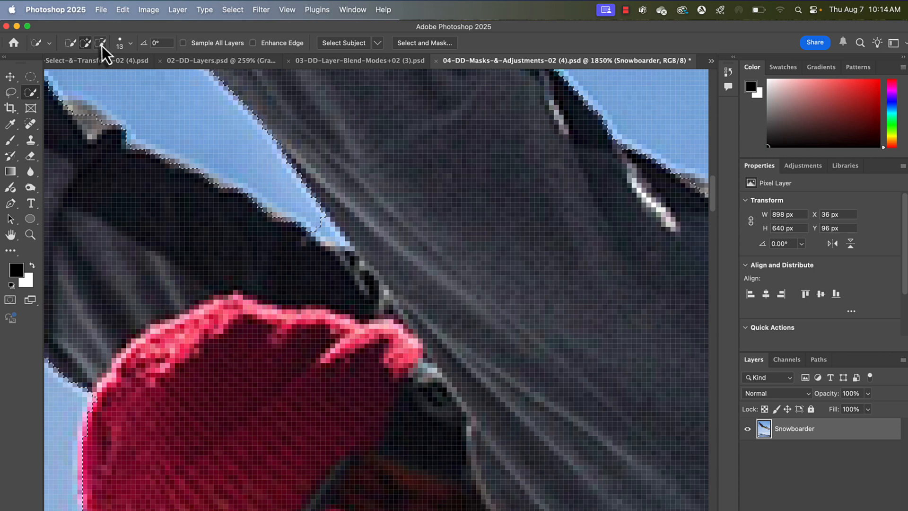
click(124, 46)
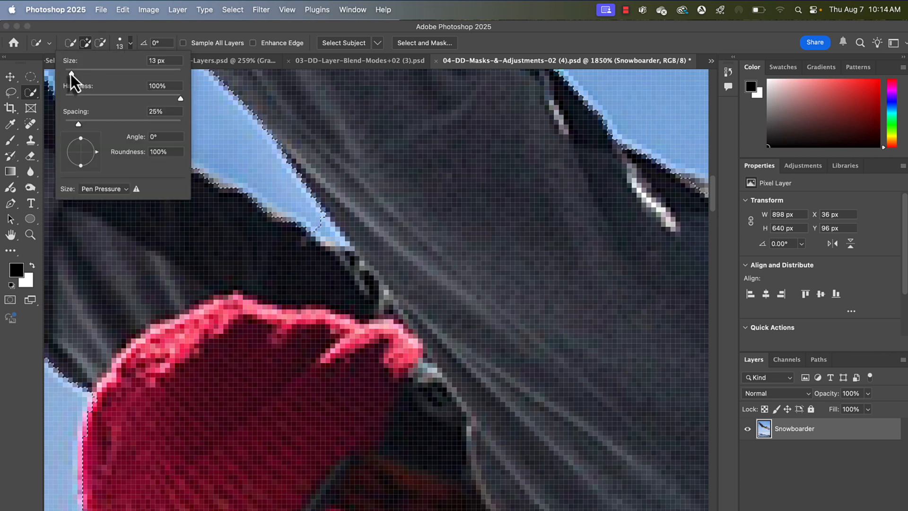
drag(71, 75, 69, 74)
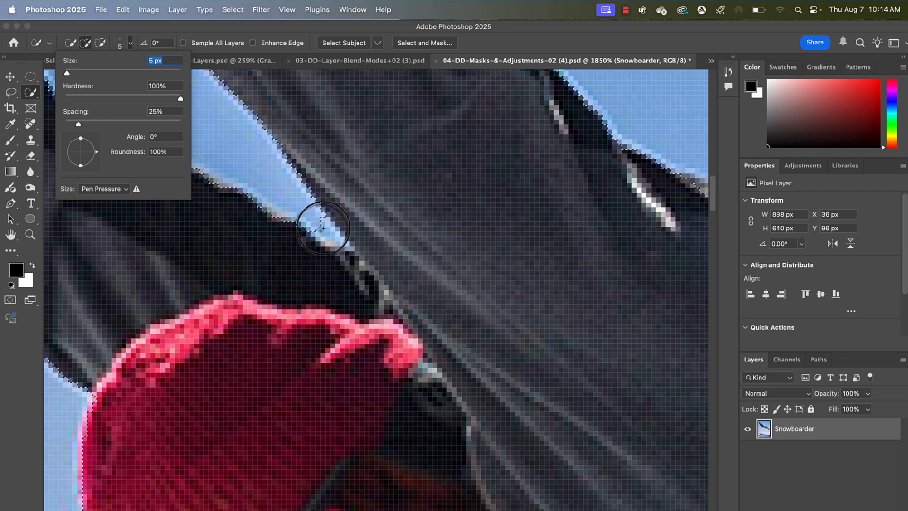
click(100, 43)
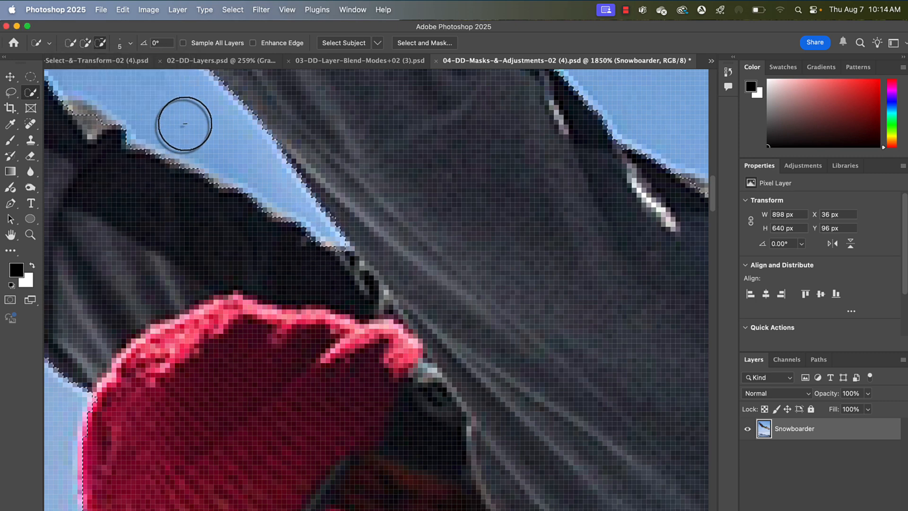
Review the selection outline along the whole snowboarder, from the mittens down to the tip of the snowboard
scroll(260, 247, down, 6)
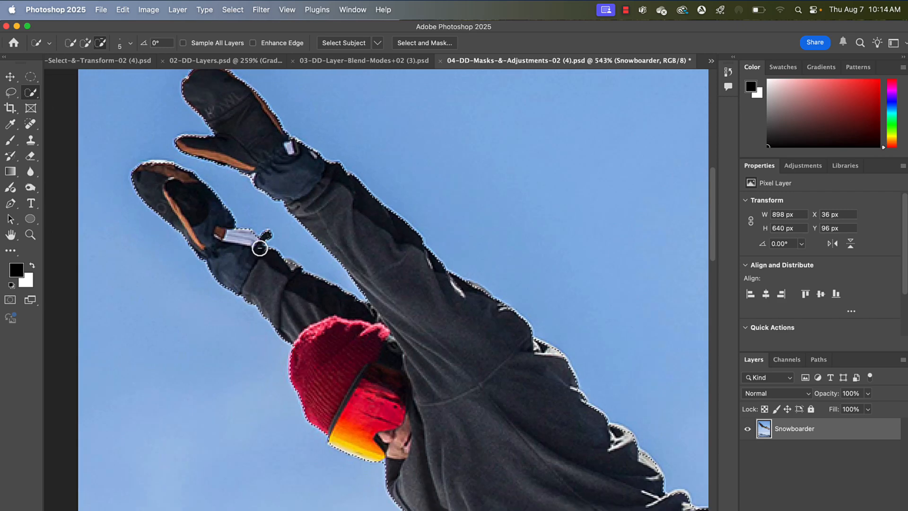
scroll(260, 245, down, 3)
scroll(260, 245, right, 3)
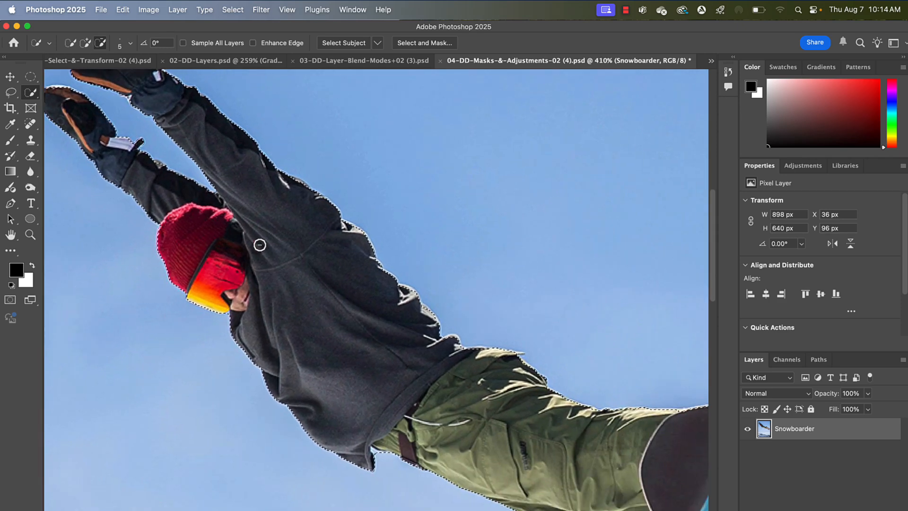
scroll(260, 245, down, 1)
scroll(259, 245, right, 2)
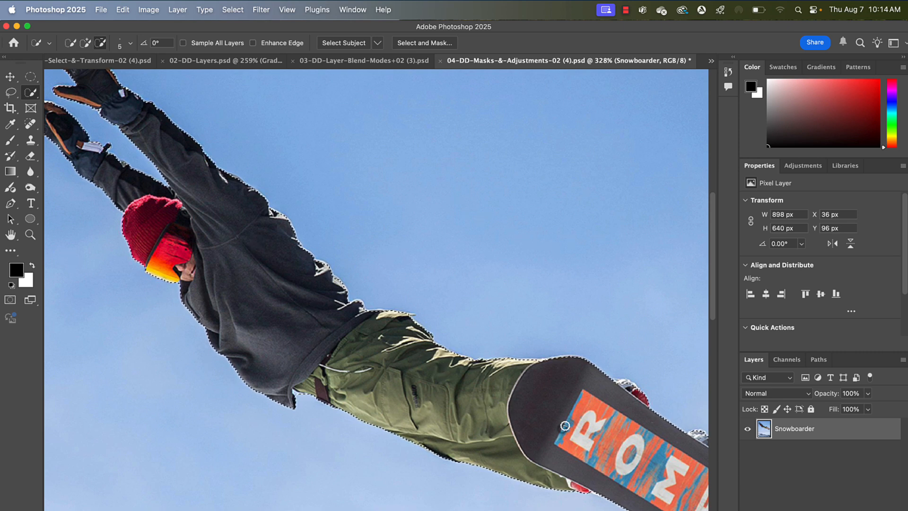
scroll(443, 394, down, 2)
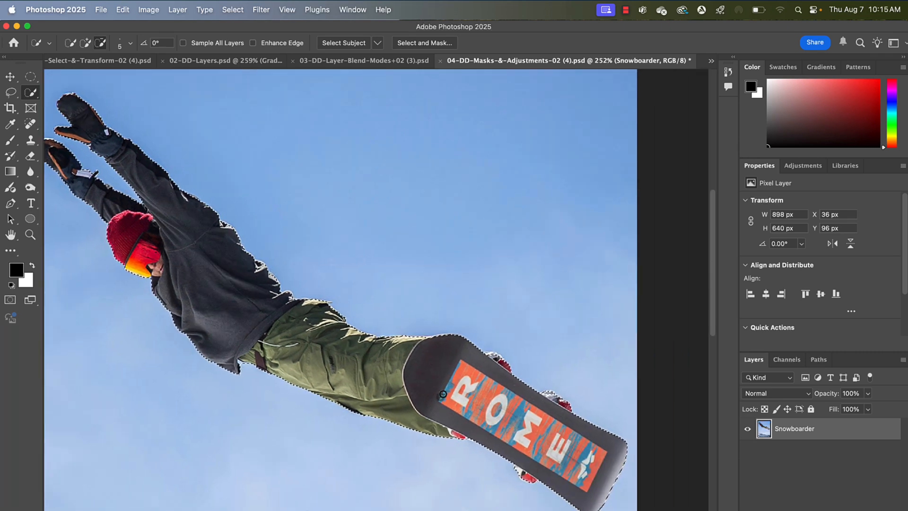
scroll(443, 394, left, 3)
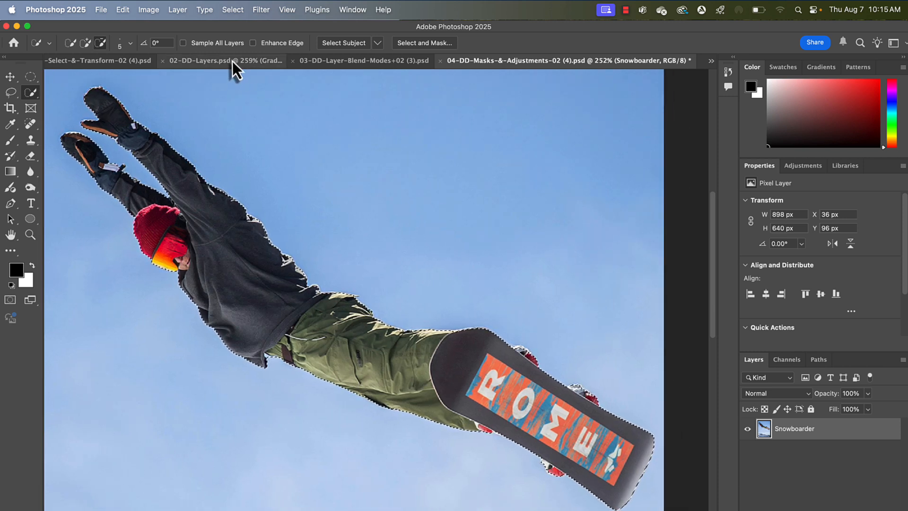
Open the selection in Select and Mask and set the preview transparency to 65%
click(232, 10)
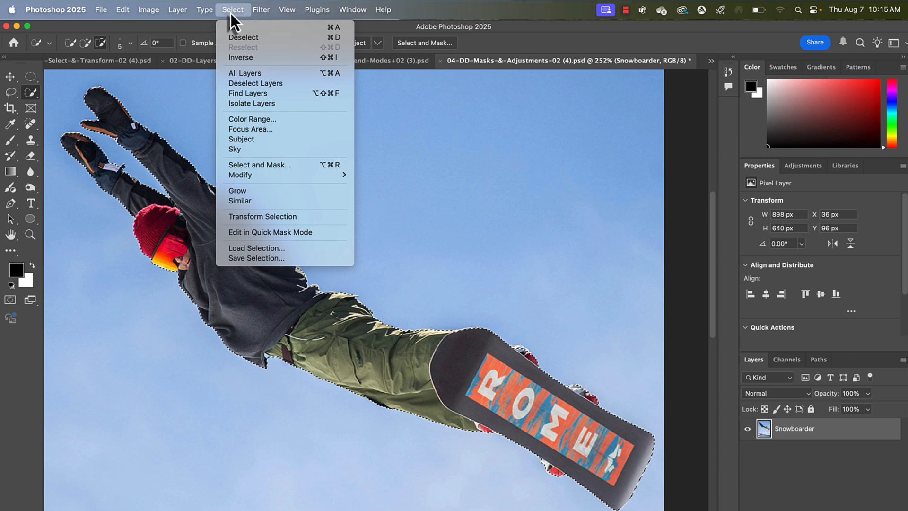
click(245, 166)
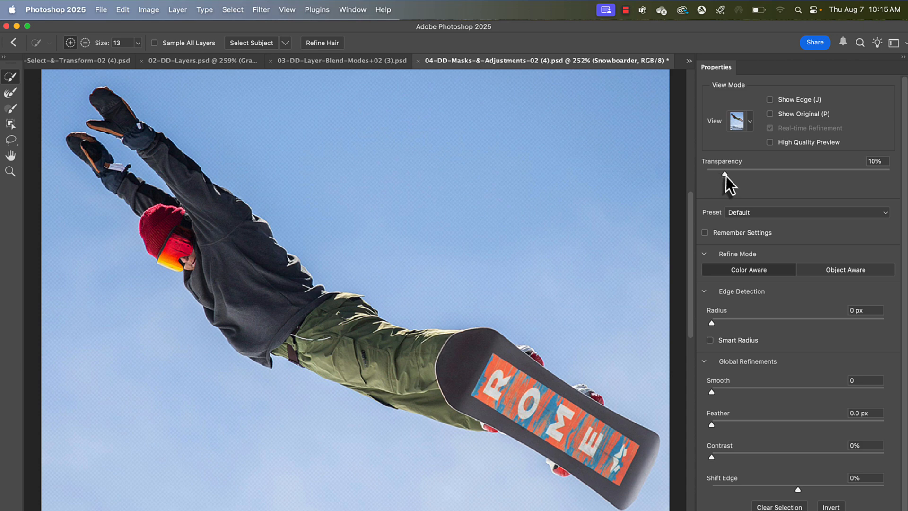
drag(725, 175, 853, 173)
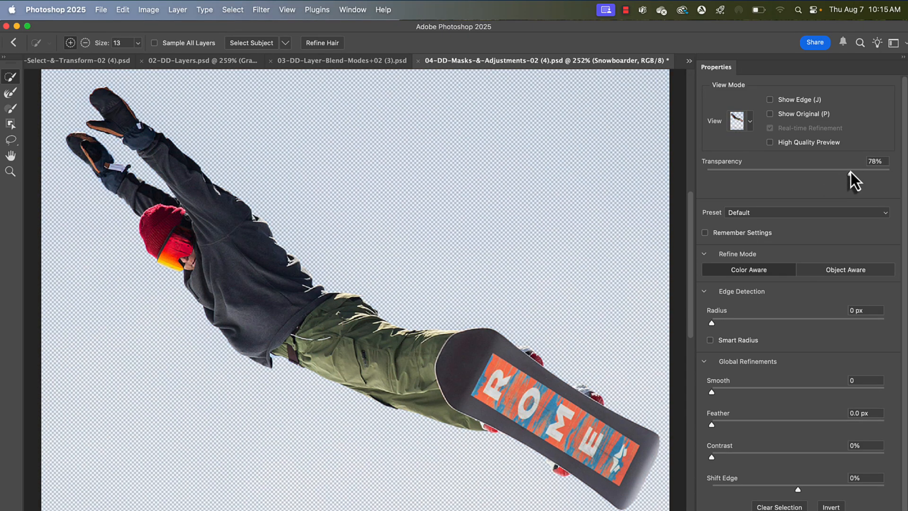
drag(850, 172, 826, 152)
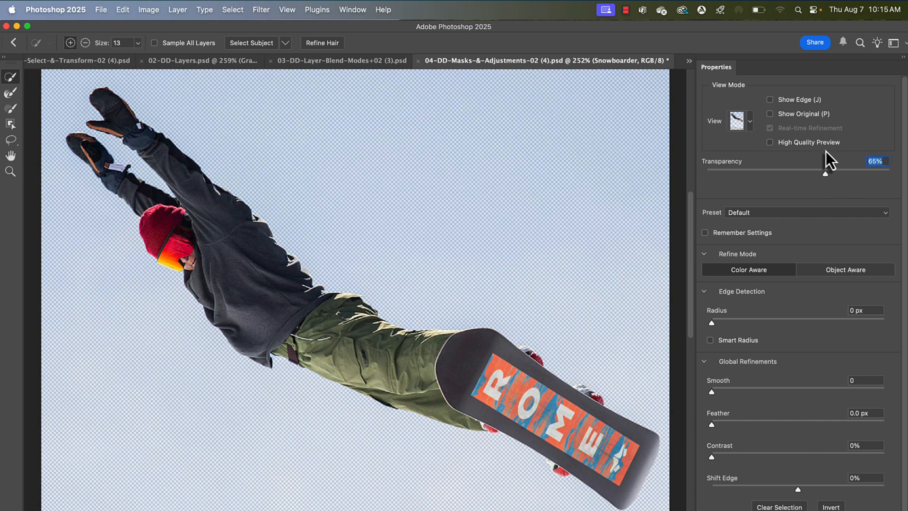
Examine the cutout edges up close around the pants, jacket, mittens, snowboard and bindings
scroll(279, 309, up, 5)
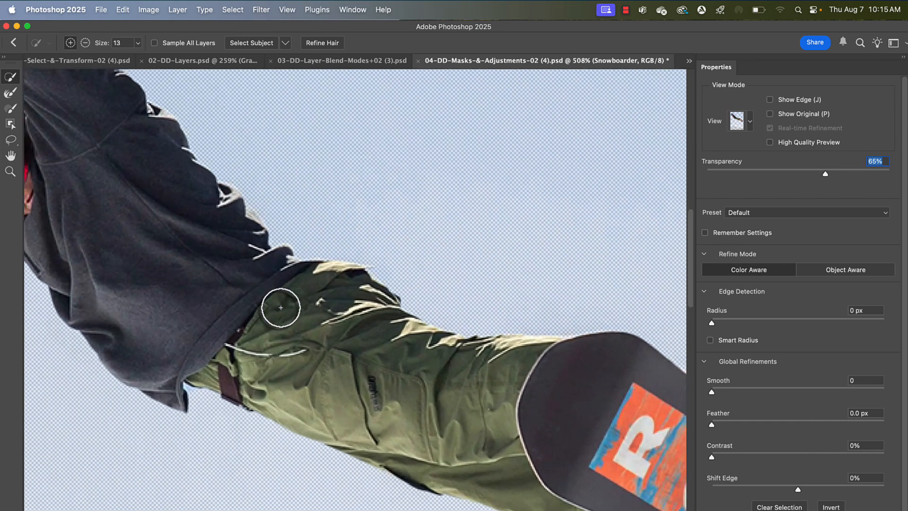
scroll(279, 308, left, 10)
scroll(279, 309, up, 5)
scroll(280, 308, left, 8)
scroll(279, 308, up, 6)
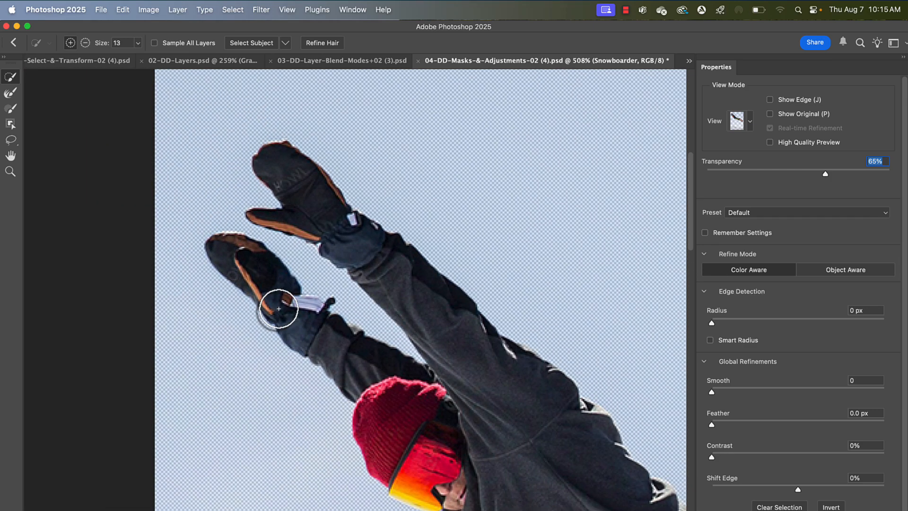
scroll(279, 308, down, 15)
scroll(279, 309, right, 15)
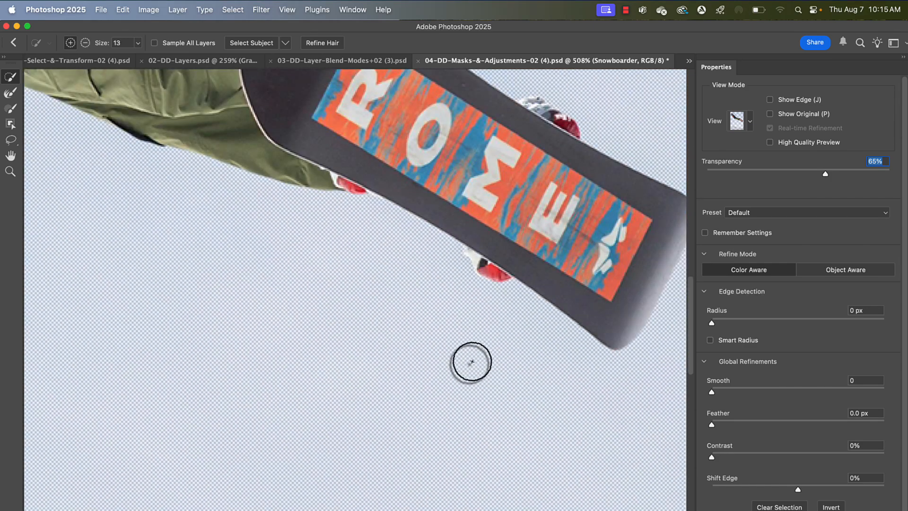
scroll(475, 364, down, 5)
scroll(503, 203, up, 8)
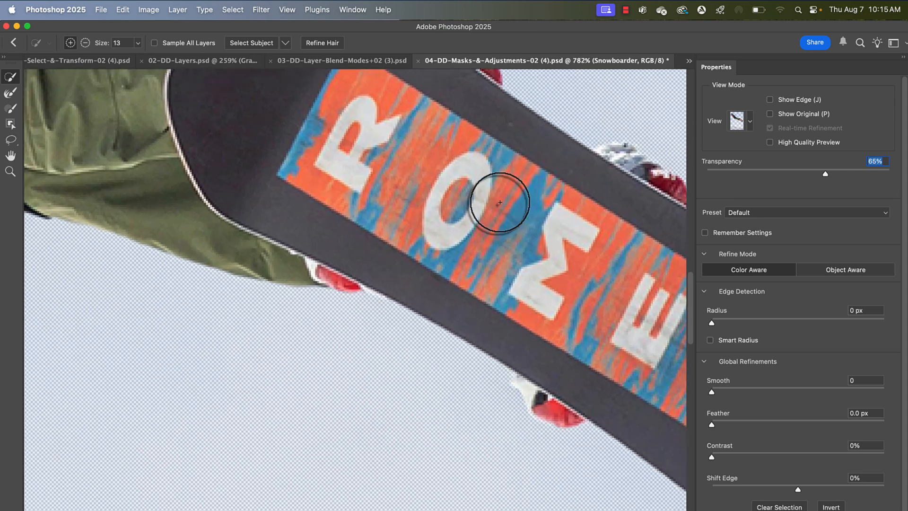
scroll(500, 202, down, 3)
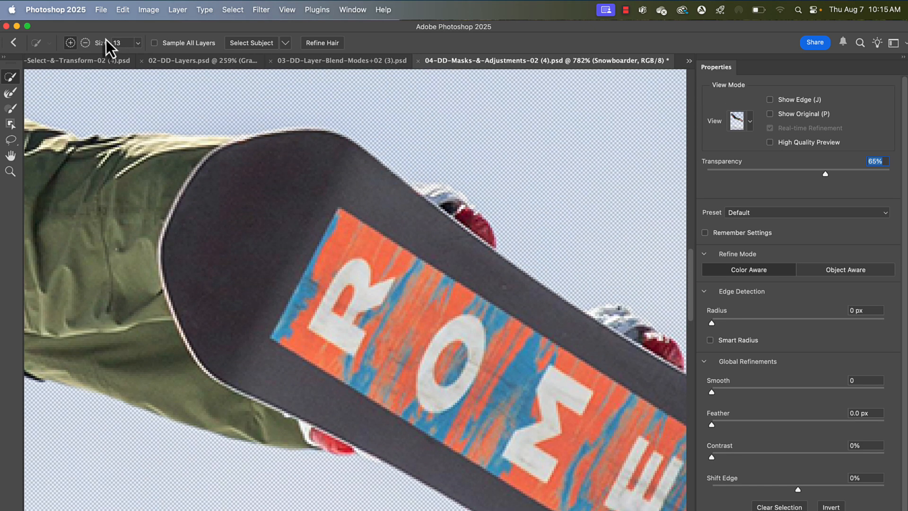
scroll(429, 158, up, 3)
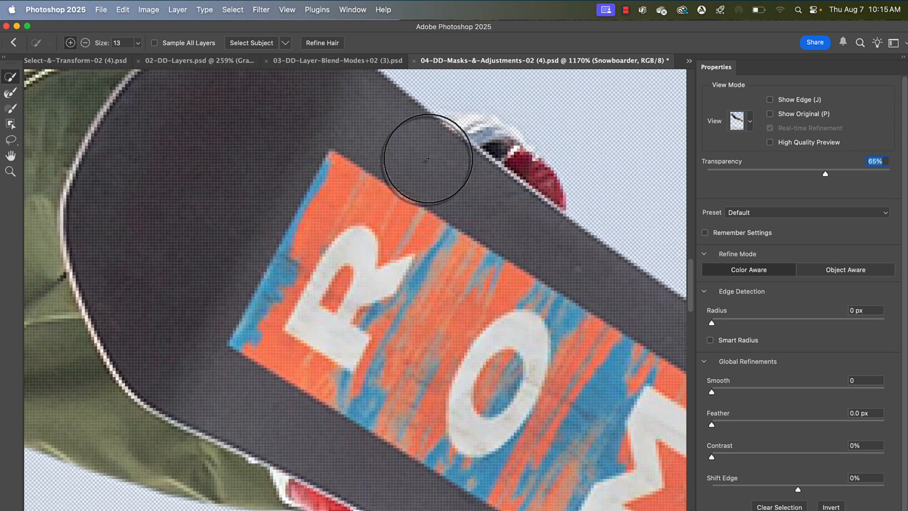
Set the preview transparency to 51% and check the cutout around the bindings and along the snowboard's edges
drag(826, 174, 801, 162)
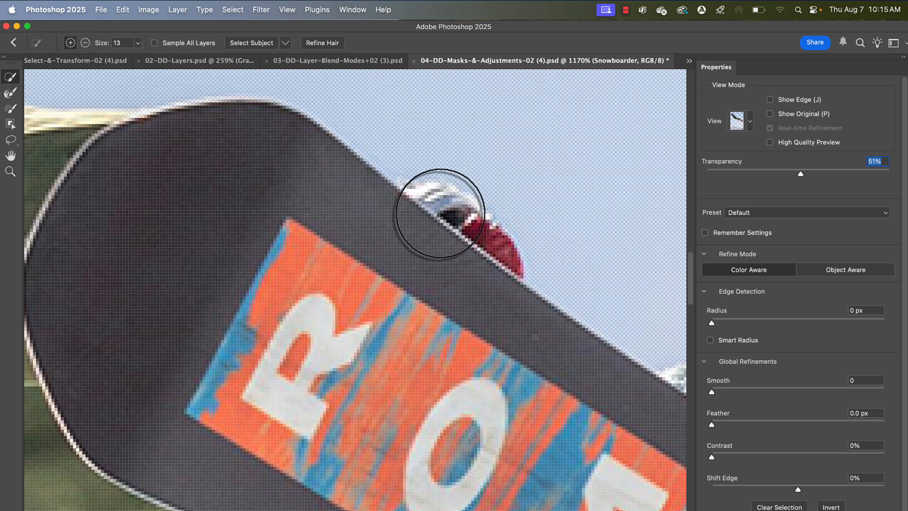
scroll(300, 334, right, 5)
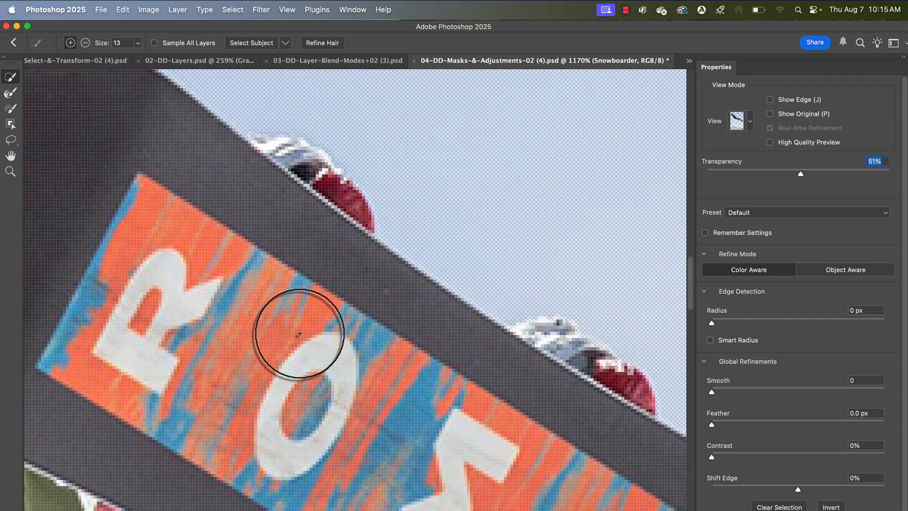
scroll(300, 334, down, 3)
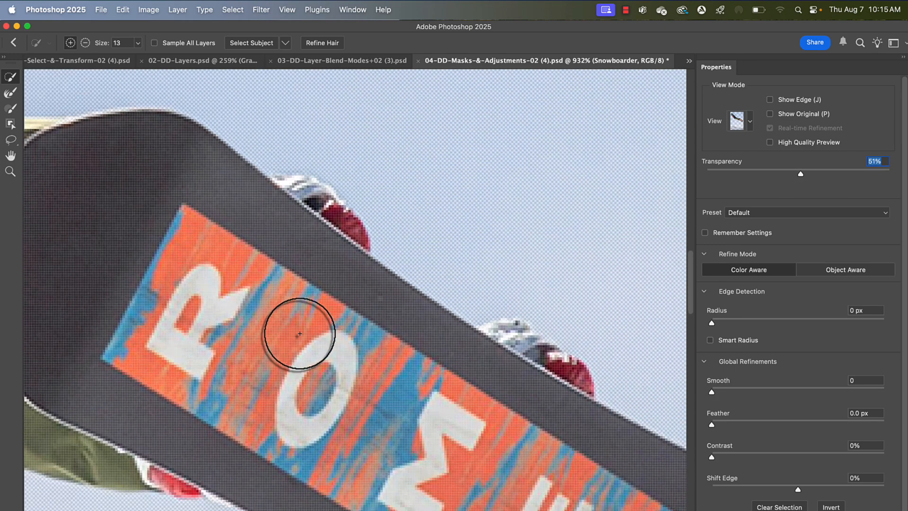
scroll(299, 334, down, 5)
scroll(300, 333, down, 2)
scroll(300, 334, down, 1)
scroll(300, 333, down, 3)
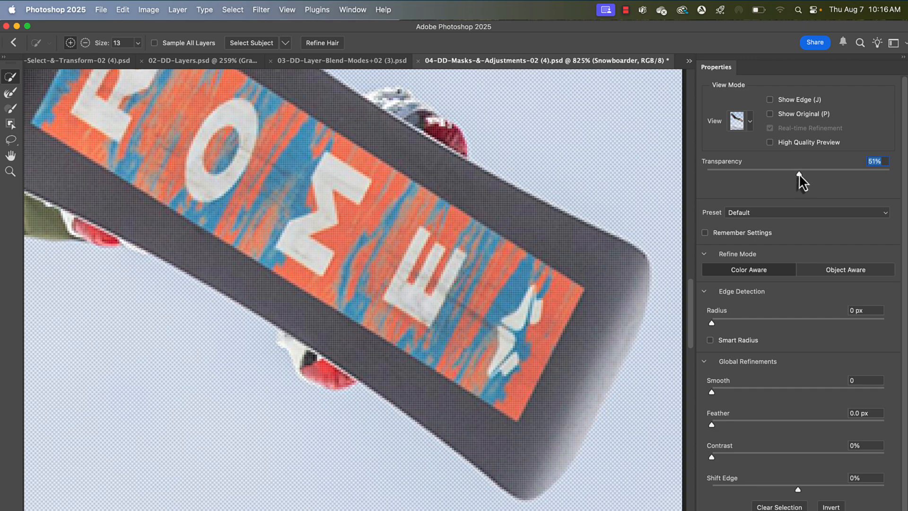
mouse_move(799, 174)
mouse_down()
mouse_move(862, 164)
mouse_move(670, 155)
mouse_move(850, 155)
mouse_move(810, 152)
mouse_move(739, 169)
mouse_move(859, 171)
mouse_move(661, 152)
mouse_move(799, 164)
mouse_up()
scroll(456, 220, up, 5)
scroll(456, 219, left, 3)
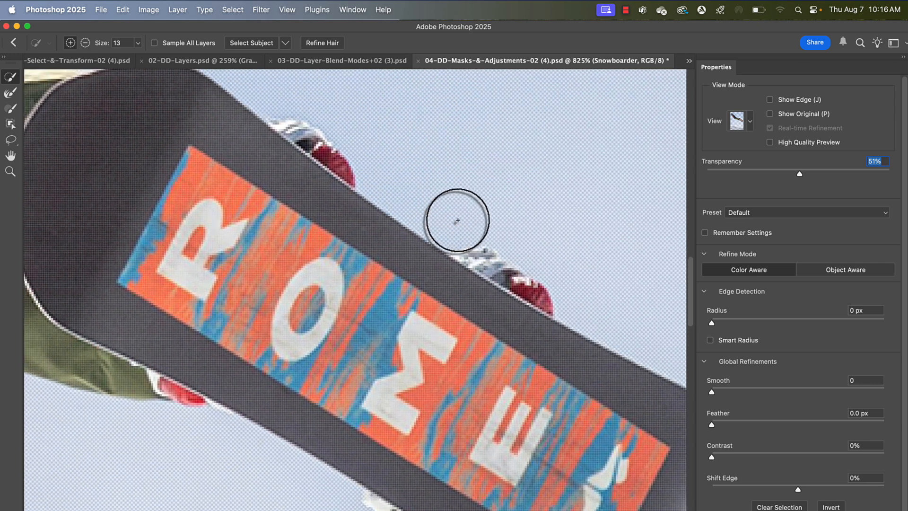
scroll(235, 177, left, 3)
scroll(235, 177, up, 2)
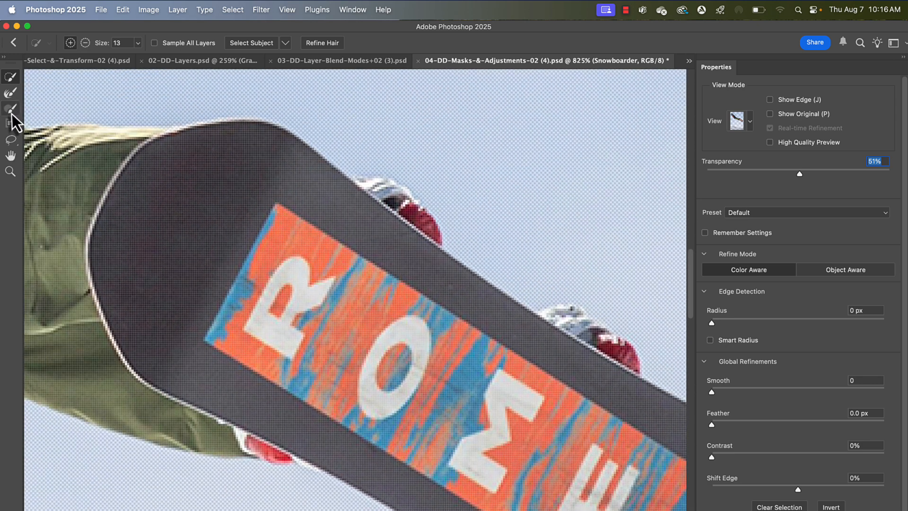
Switch to the Brush tool for refining the selection, with a size of 8 px and a hardness of 94%
click(10, 108)
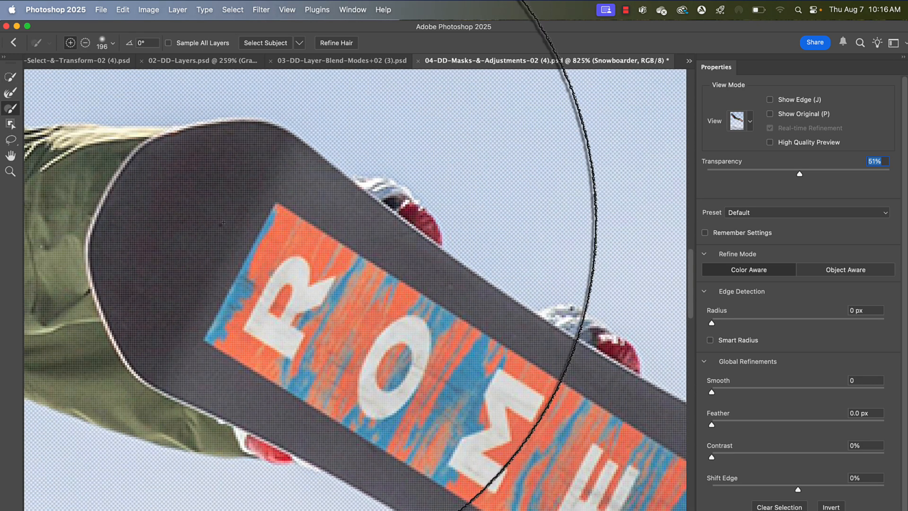
click(113, 43)
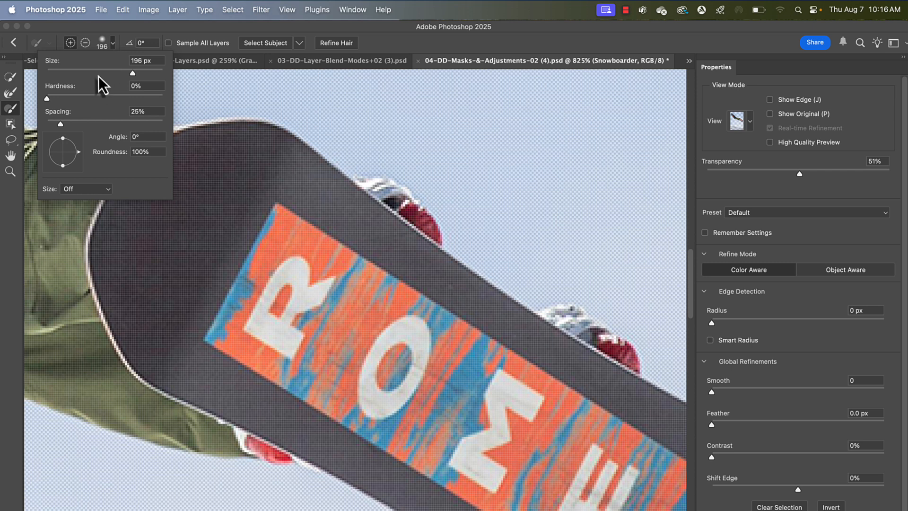
mouse_move(99, 74)
mouse_down()
mouse_move(50, 75)
mouse_move(157, 101)
mouse_up()
scroll(260, 186, down, 5)
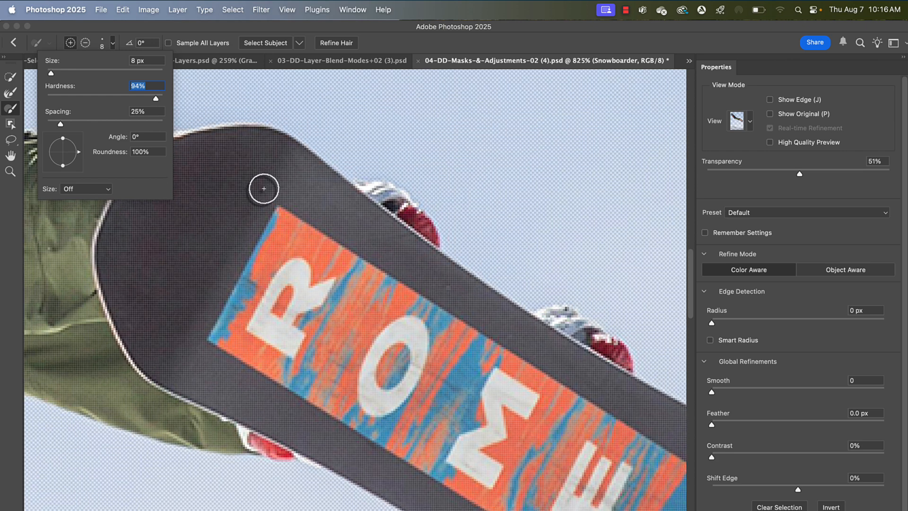
Compare the mitten and sleeve edges at 25% preview transparency, and settle on a transparency of 67%
scroll(214, 222, up, 4)
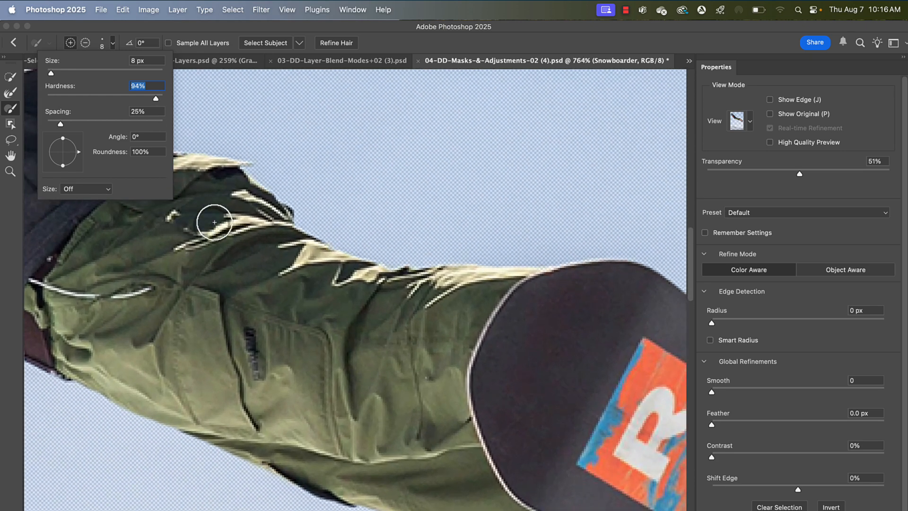
scroll(214, 223, left, 10)
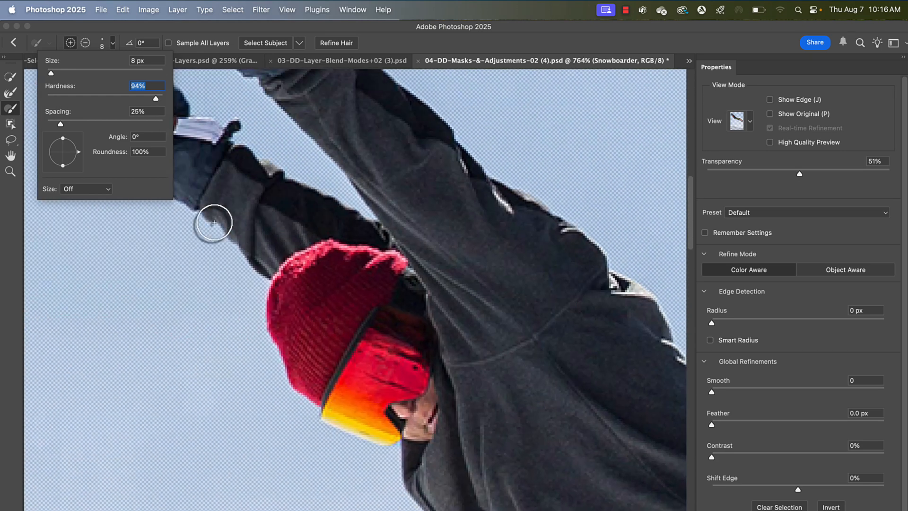
scroll(214, 223, up, 5)
scroll(215, 222, up, 8)
scroll(215, 222, left, 5)
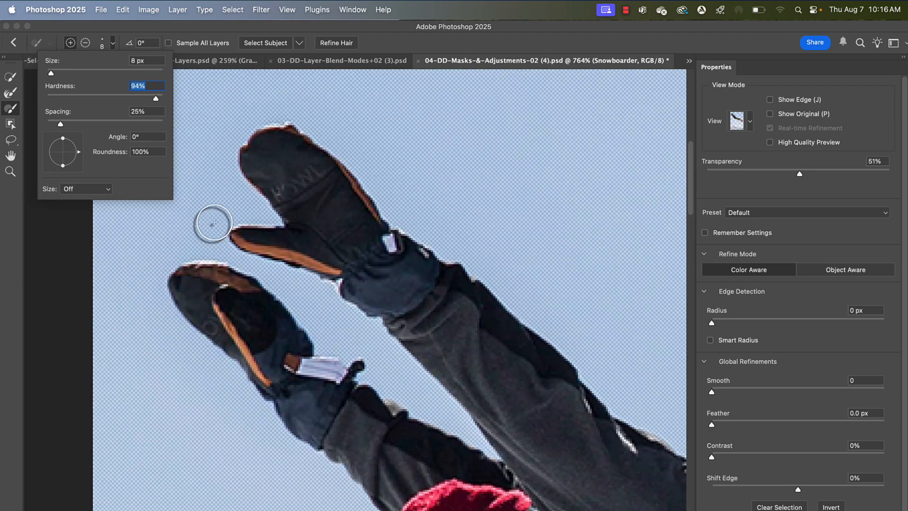
scroll(370, 257, up, 1)
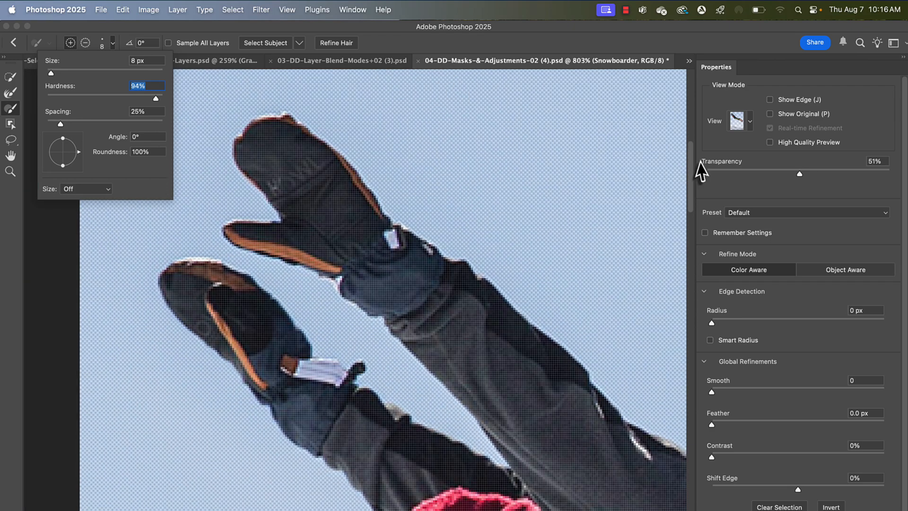
mouse_move(799, 174)
mouse_down()
mouse_move(706, 174)
mouse_move(903, 172)
mouse_move(760, 146)
mouse_move(906, 160)
mouse_move(742, 156)
mouse_move(752, 150)
mouse_up()
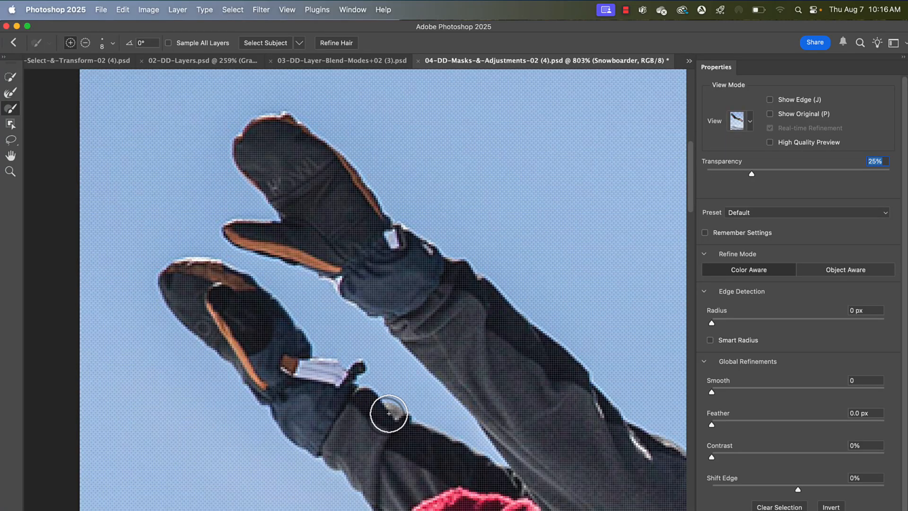
drag(752, 175, 829, 129)
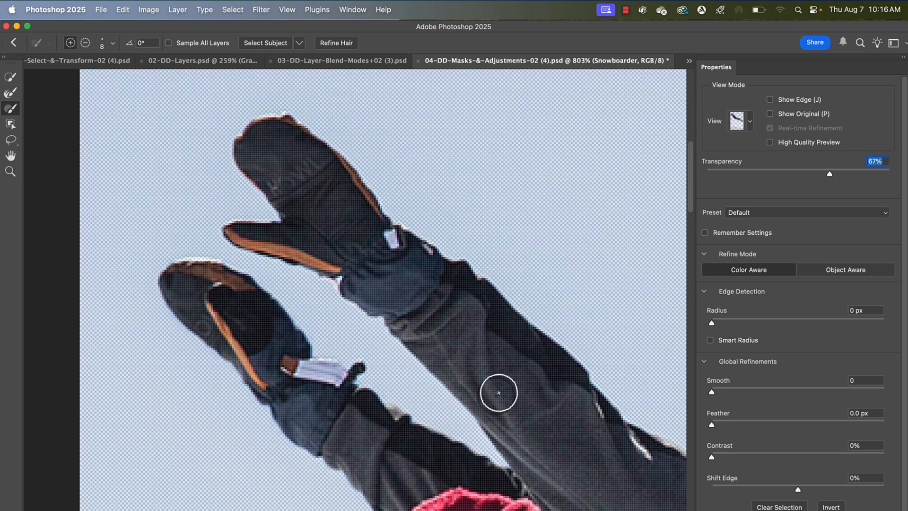
scroll(398, 428, up, 3)
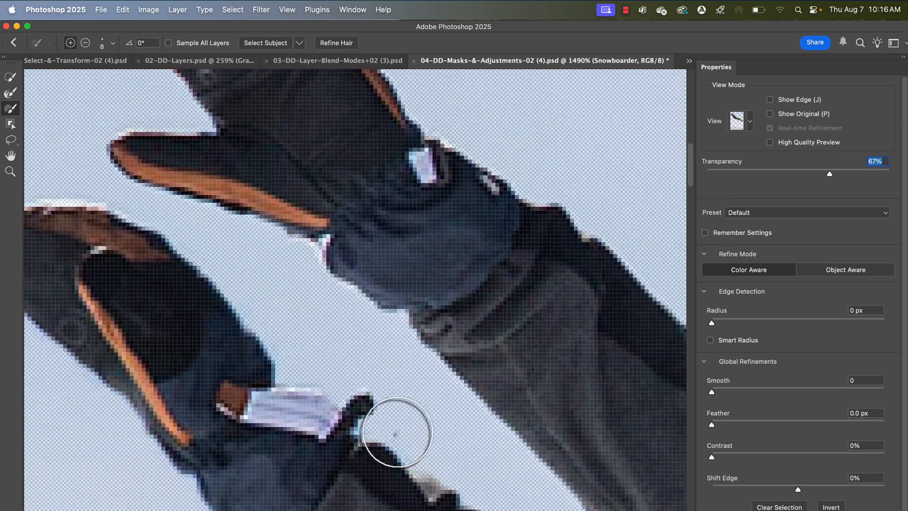
Set the preview transparency to 100% and inspect the cutout edges along the mittens, jacket, pants and snowboard
scroll(396, 433, down, 3)
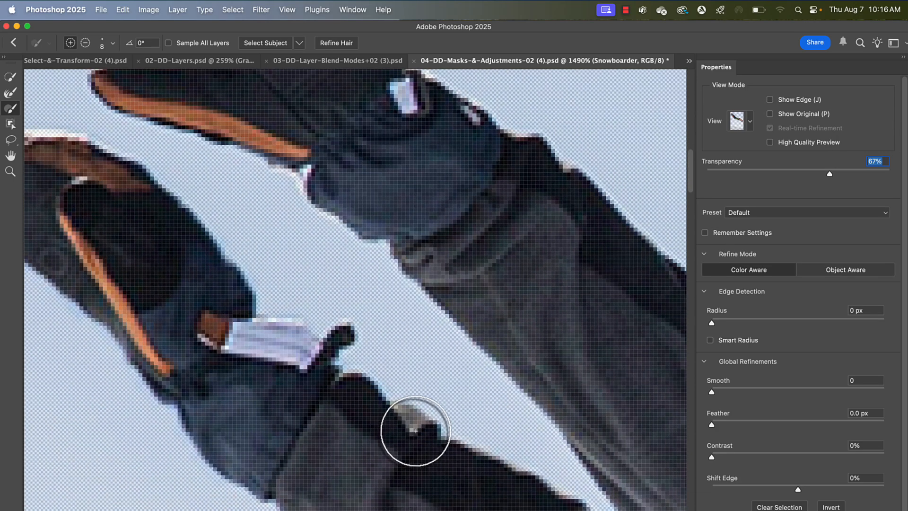
scroll(329, 432, down, 5)
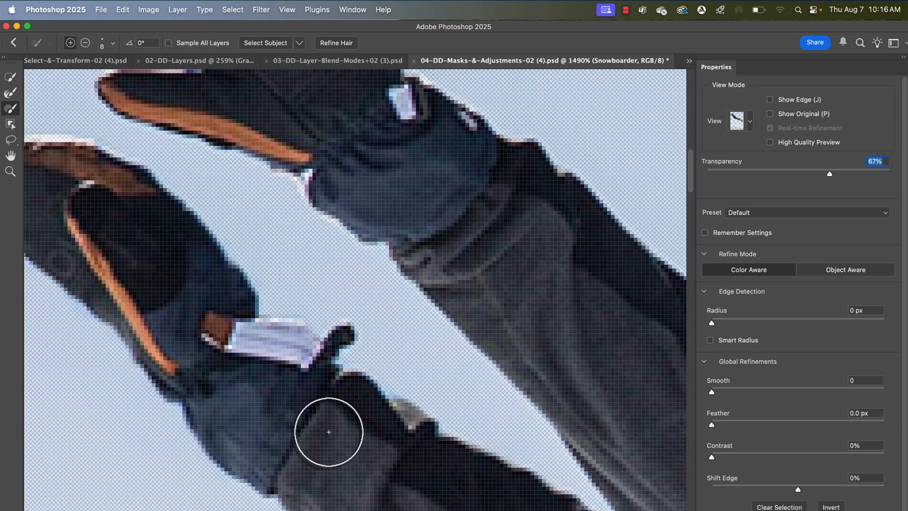
scroll(327, 433, down, 5)
scroll(328, 433, right, 5)
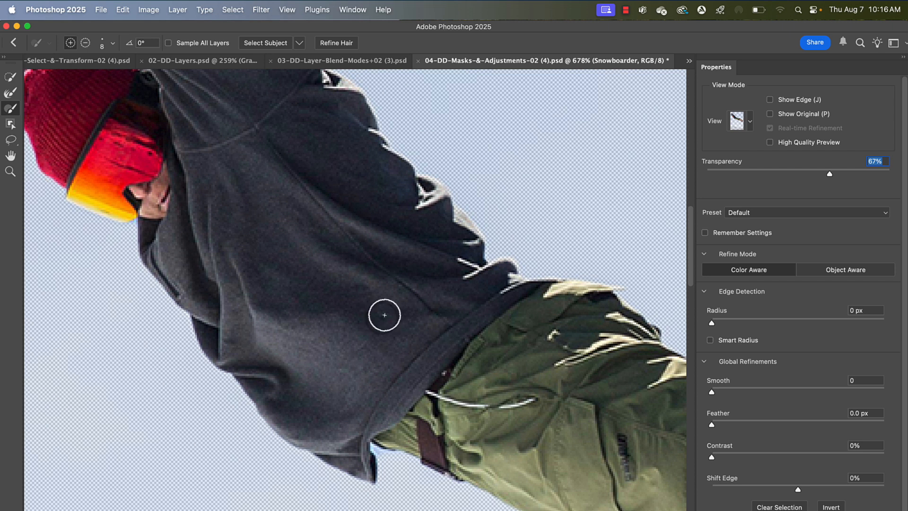
scroll(385, 315, right, 5)
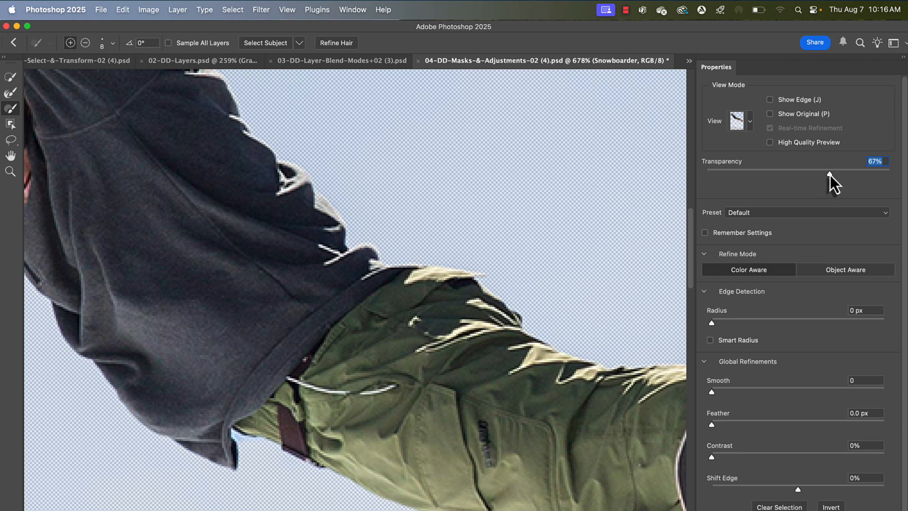
drag(831, 174, 896, 177)
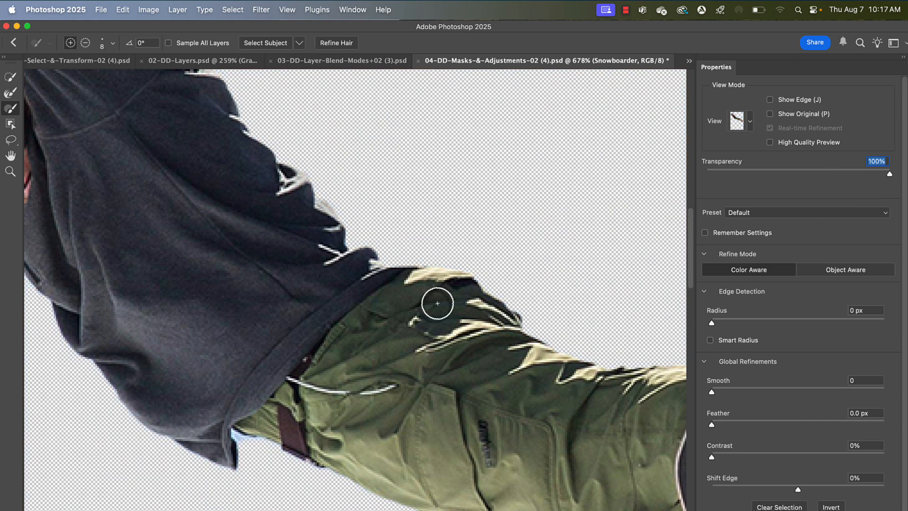
scroll(437, 303, right, 10)
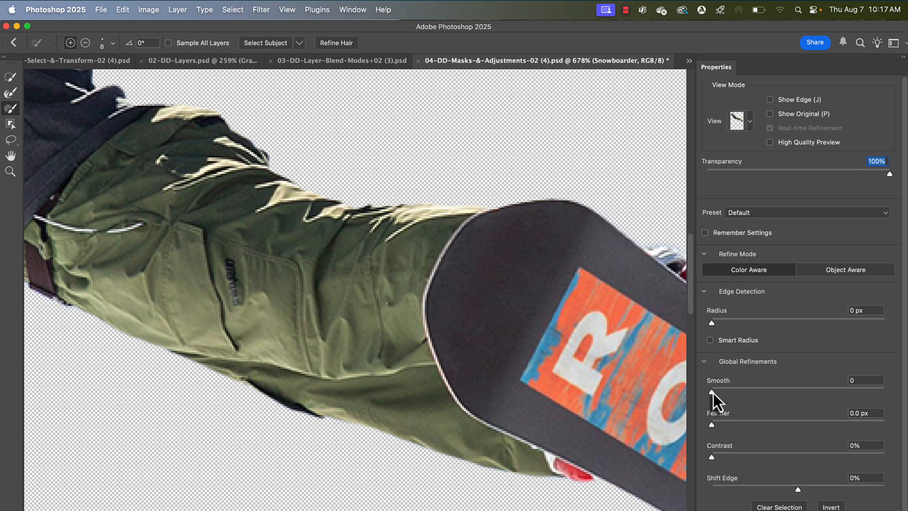
Try the Smooth and Feather refinements and a contrast of 66%, and settle on an edge contrast of 15%
drag(713, 393, 715, 394)
mouse_move(703, 374)
mouse_down()
mouse_move(824, 377)
mouse_move(709, 366)
mouse_up()
mouse_move(711, 426)
mouse_down()
mouse_move(831, 426)
mouse_move(709, 415)
mouse_up()
key(Tab)
mouse_move(711, 458)
mouse_down()
mouse_move(826, 457)
mouse_move(701, 457)
mouse_move(825, 457)
mouse_up()
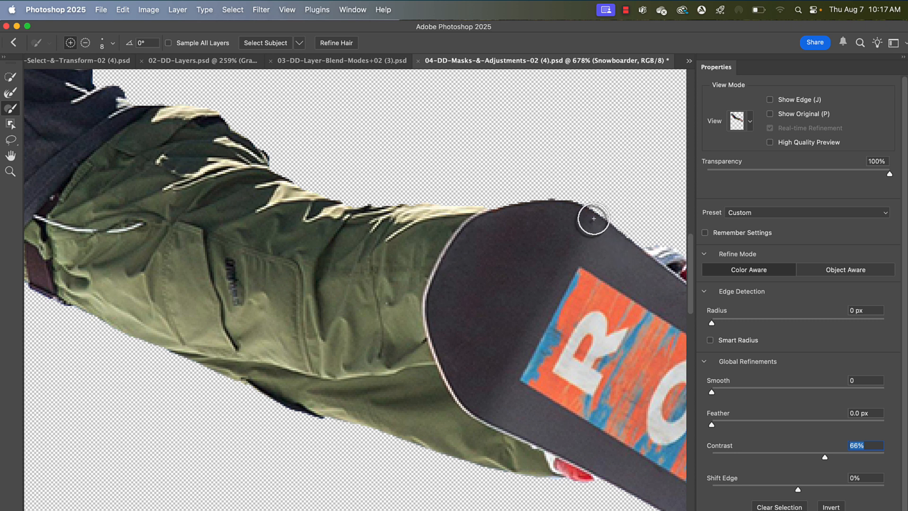
drag(824, 457, 734, 456)
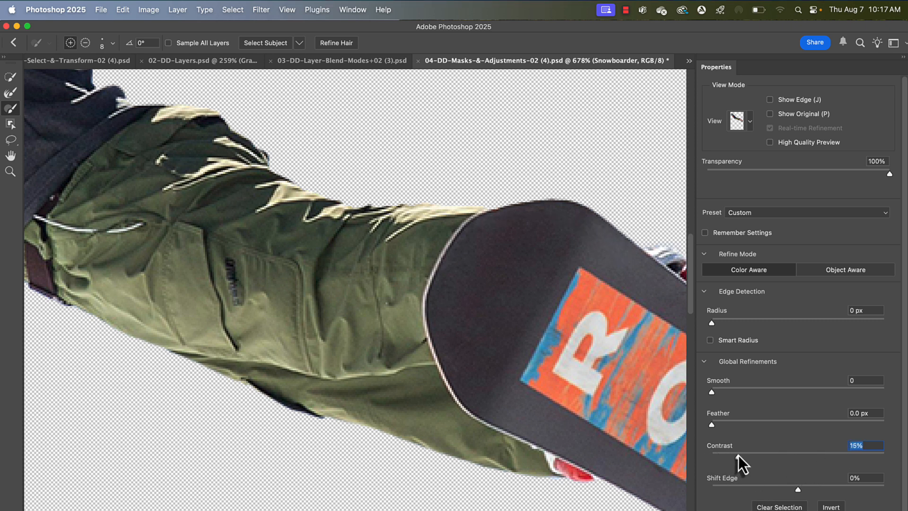
Try a Shift Edge of +100%, and settle on -40% to pull the selection edge inward
drag(798, 489, 899, 483)
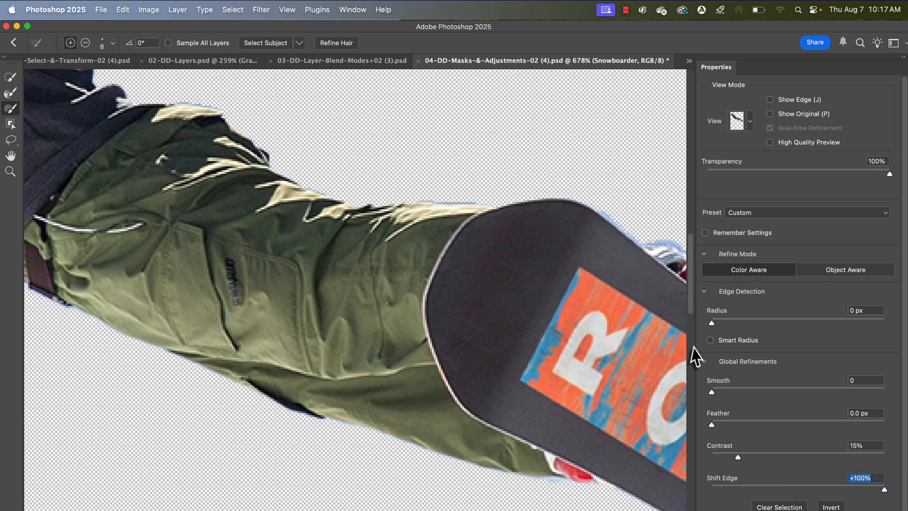
drag(884, 489, 764, 485)
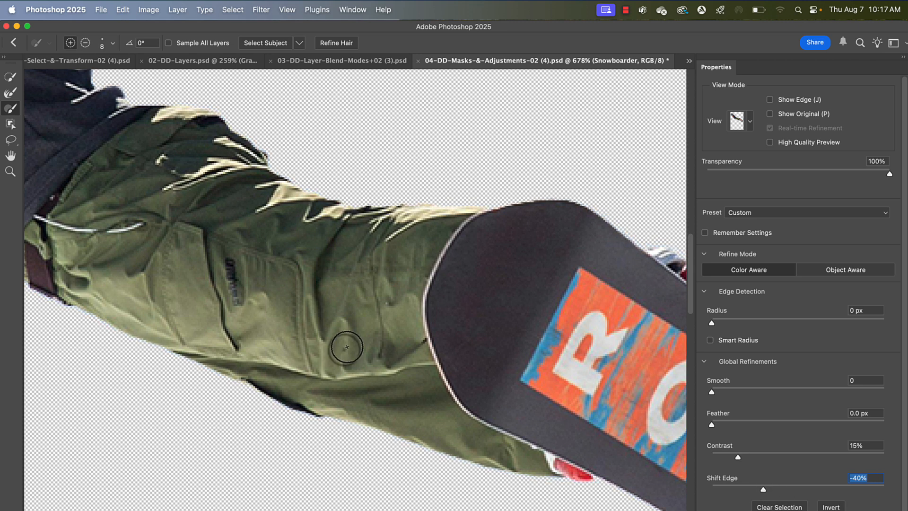
scroll(346, 347, down, 3)
scroll(347, 347, down, 2)
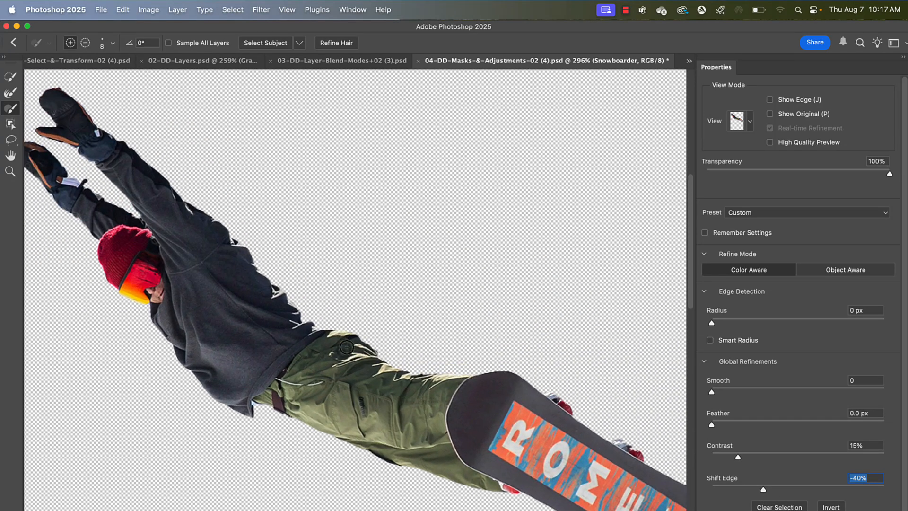
Check the whole cutout and output the refined selection as a new layer with a layer mask
scroll(347, 348, down, 2)
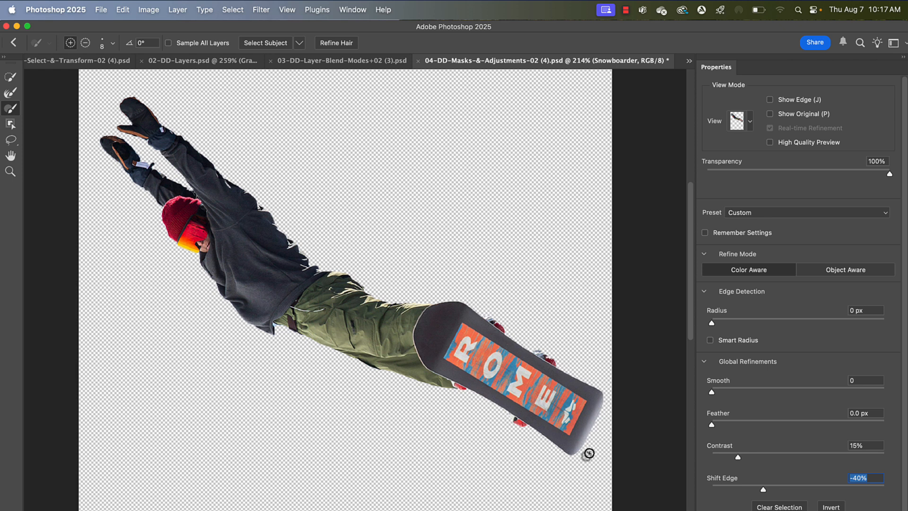
scroll(896, 483, down, 2)
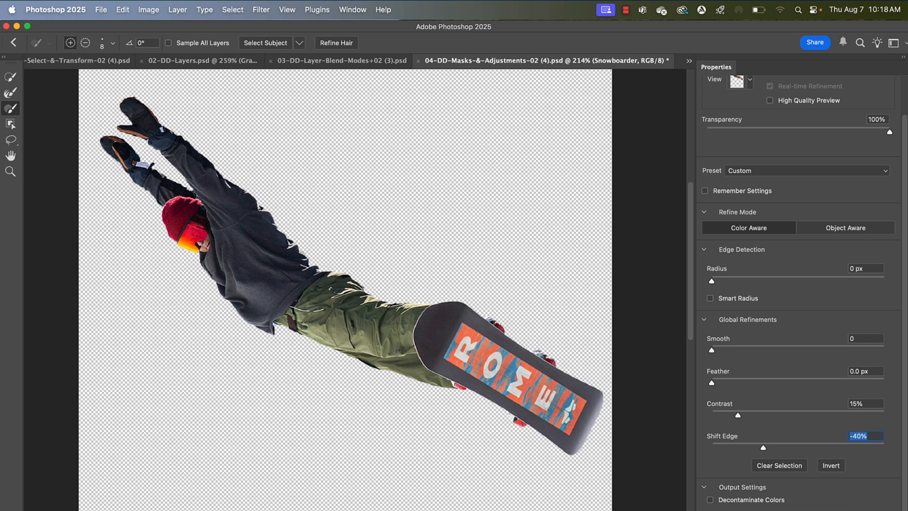
key(Return)
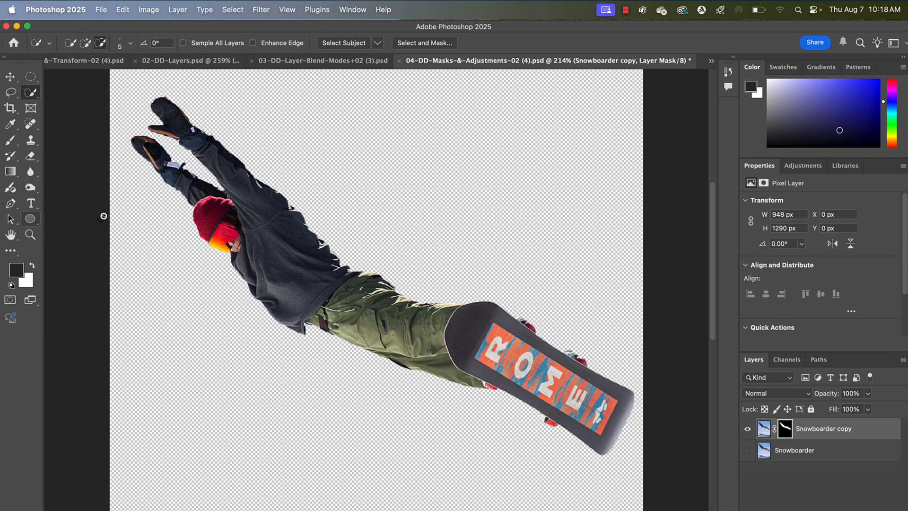
Compare the masked Snowboarder copy with the original Snowboarder layer by toggling their visibility, leaving both layers shown
click(747, 450)
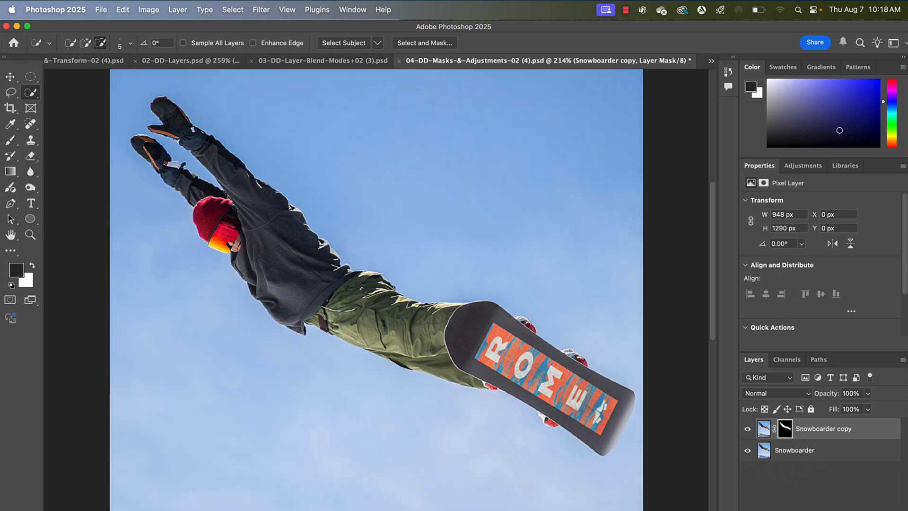
click(748, 429)
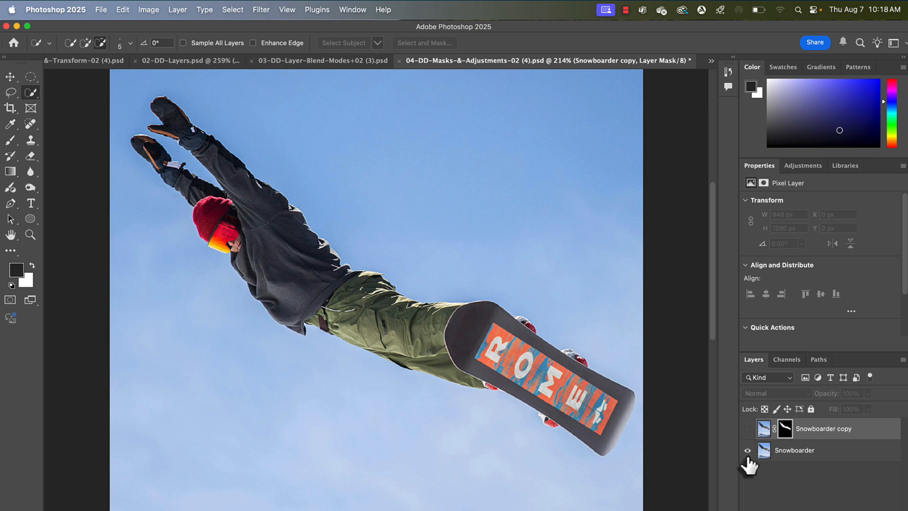
click(747, 428)
click(747, 450)
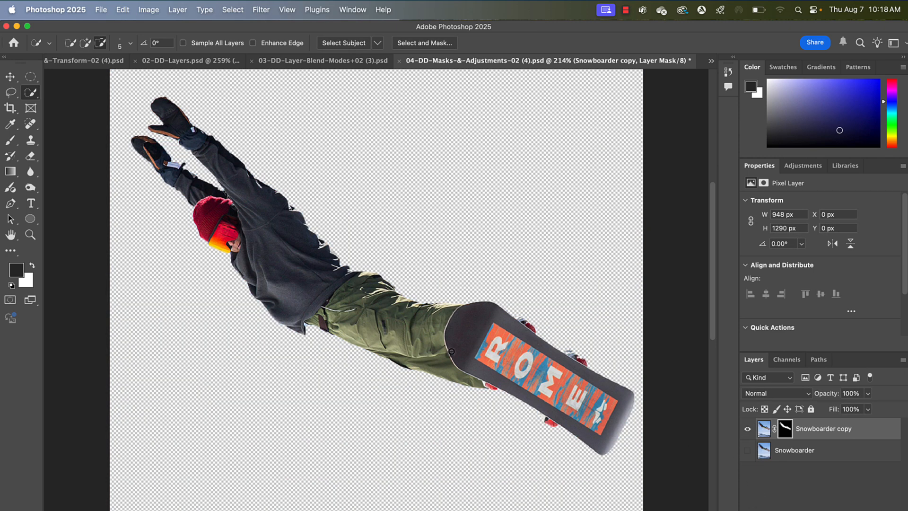
click(747, 450)
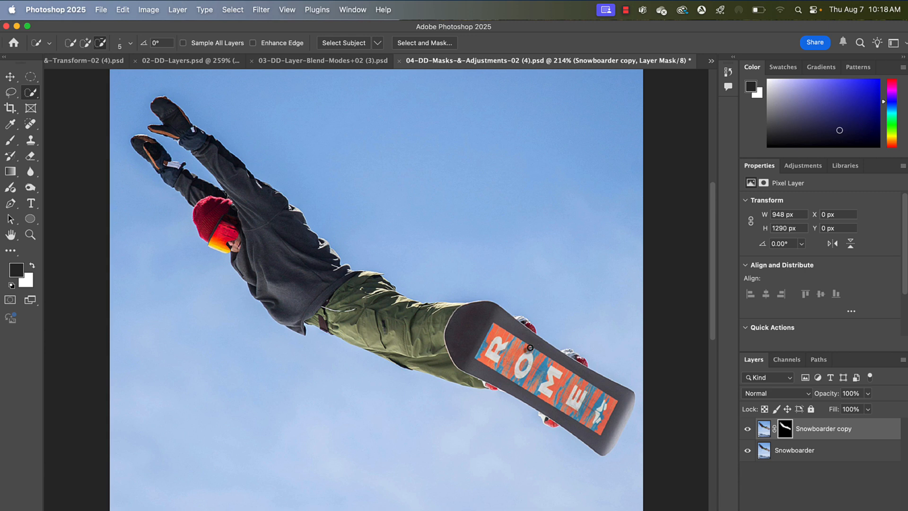
Add a Black & White adjustment layer directly above the original Snowboarder layer
click(799, 452)
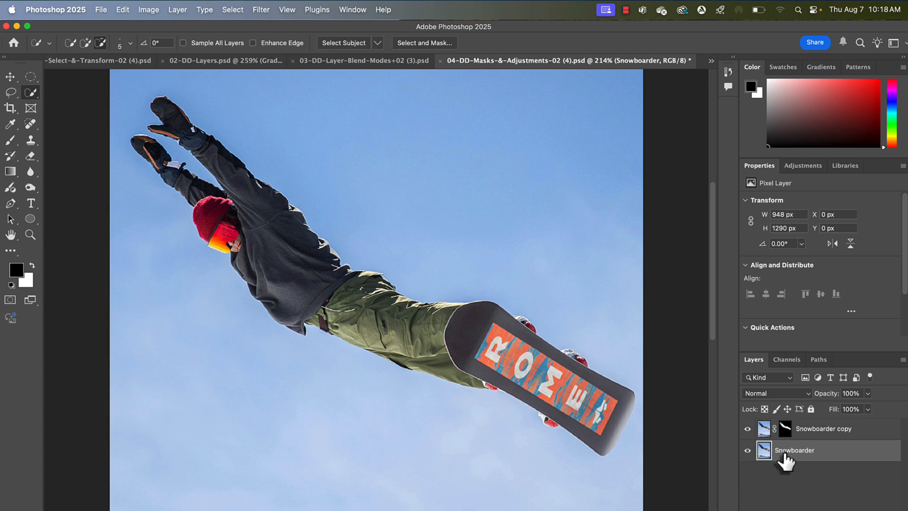
click(808, 173)
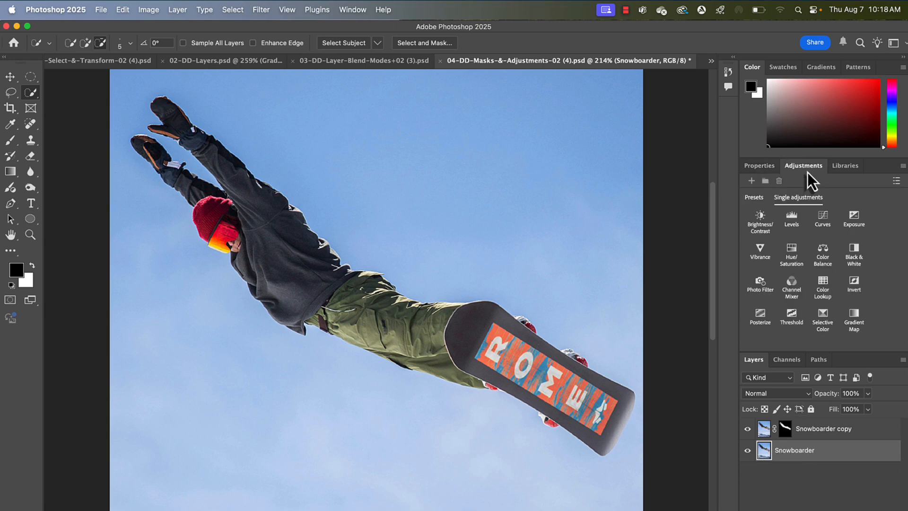
click(854, 255)
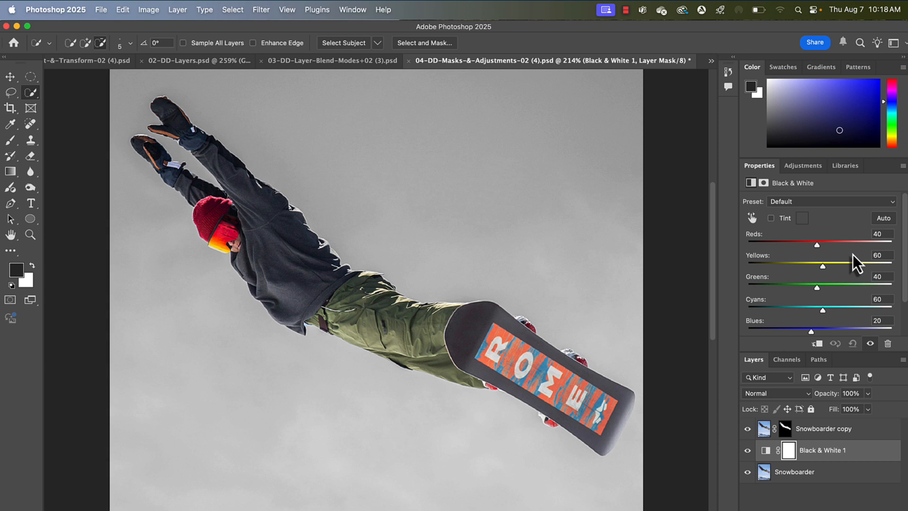
Check the selective color effect by hiding and showing the masked copy and the original Snowboarder layer in turn
scroll(409, 276, down, 5)
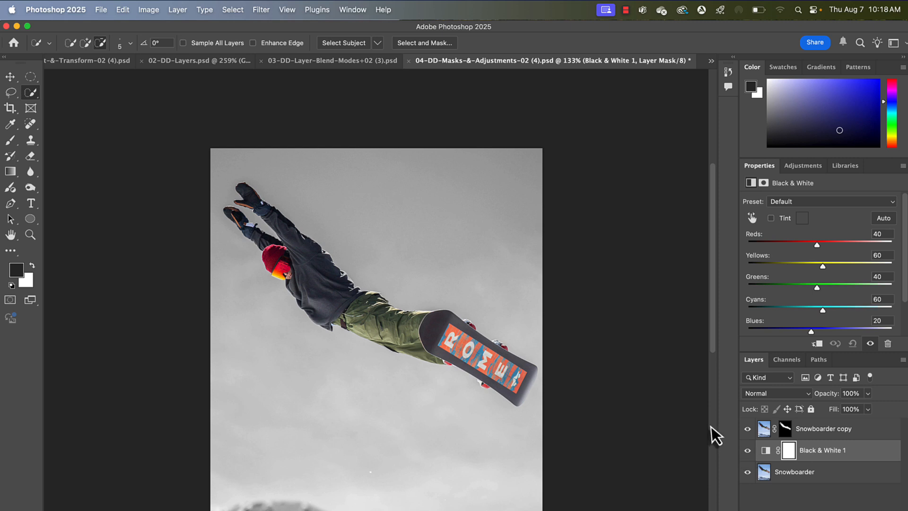
click(748, 429)
click(747, 428)
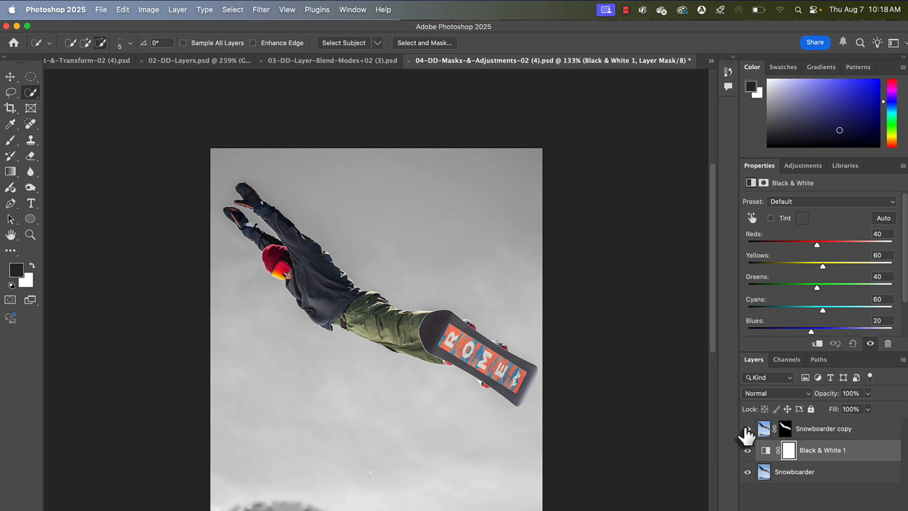
click(748, 471)
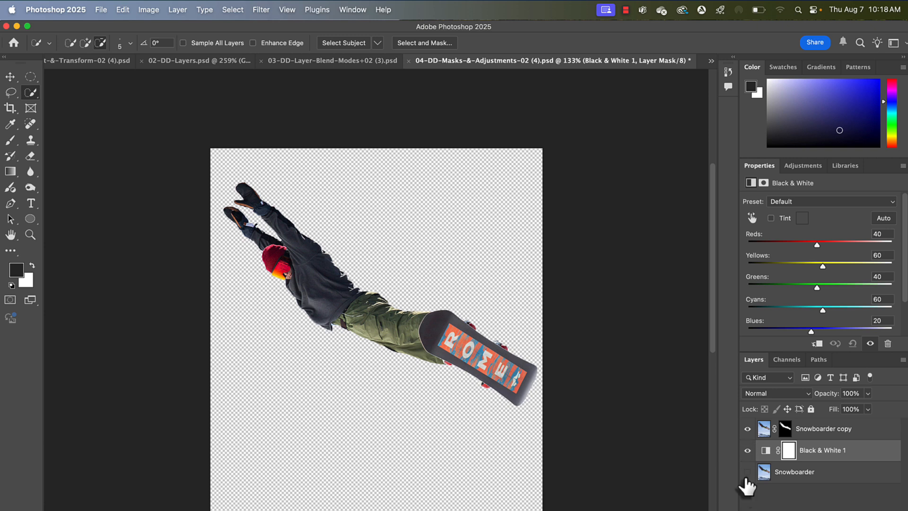
click(747, 471)
Set the Black & White adjustment's Reds to 200 and Cyans to 0, and review the darkened sky
scroll(399, 373, up, 5)
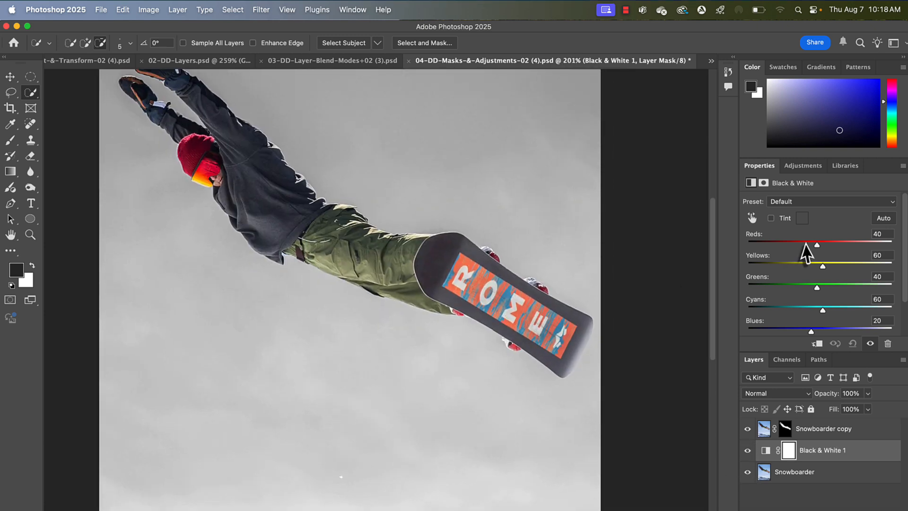
drag(817, 246, 864, 245)
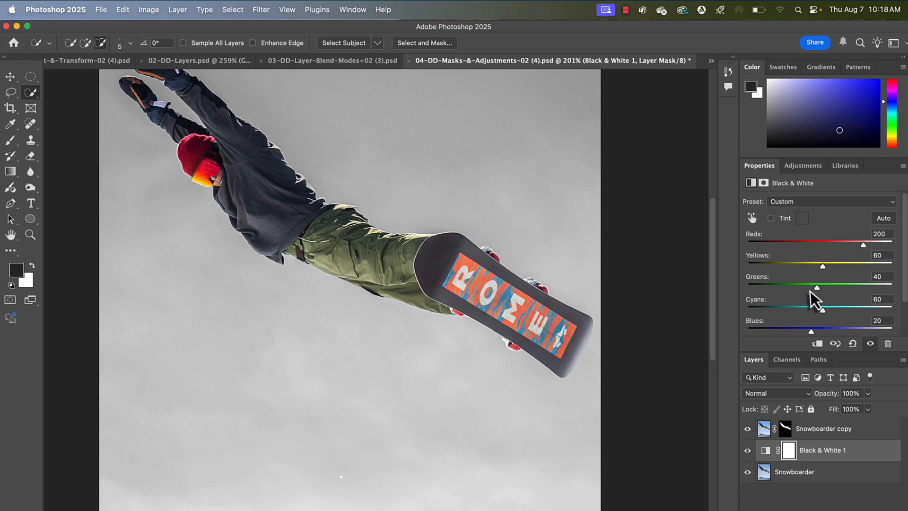
drag(823, 311, 806, 302)
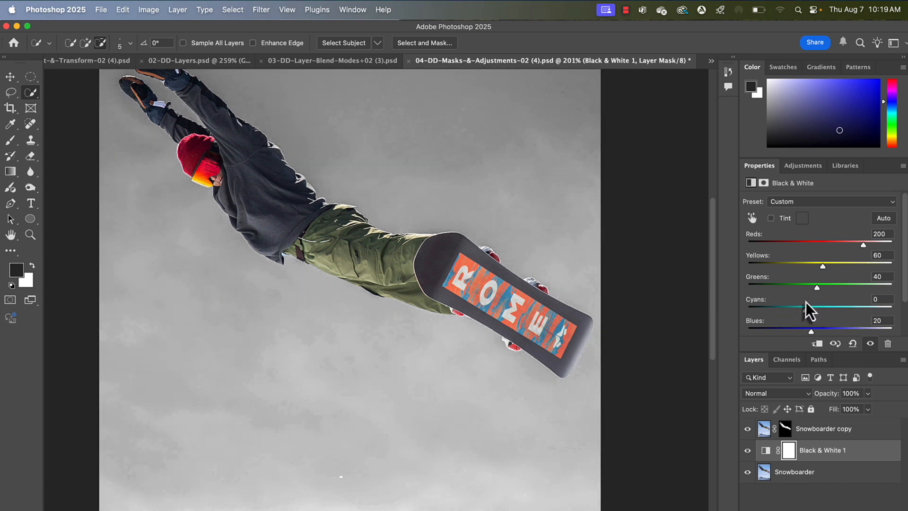
scroll(434, 256, down, 4)
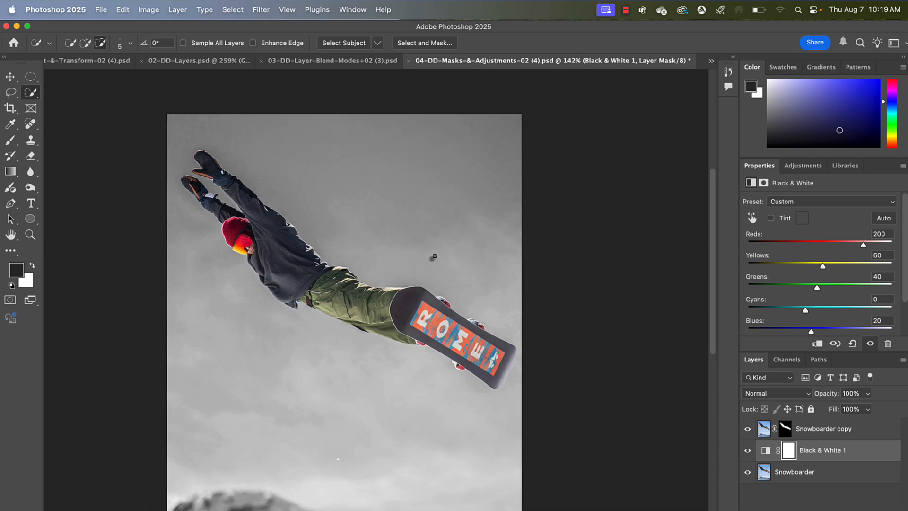
scroll(435, 256, down, 2)
scroll(434, 256, down, 2)
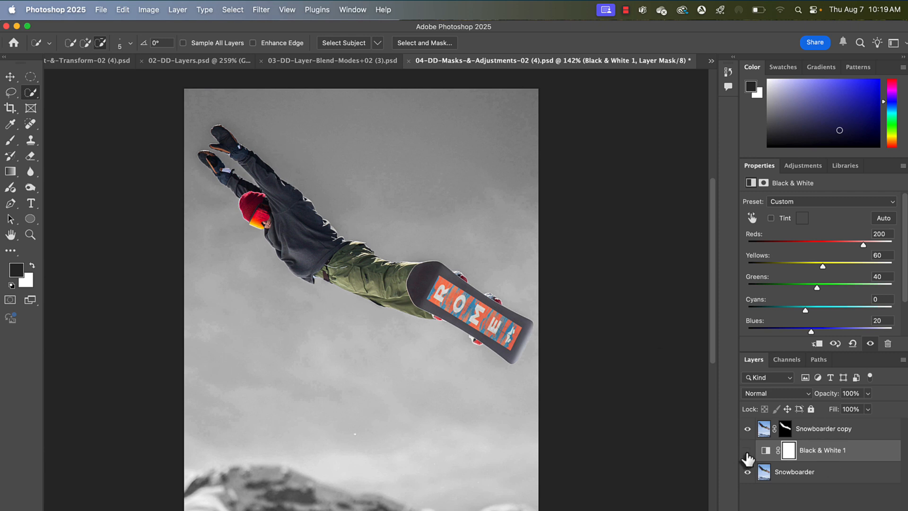
Hide the Black & White adjustment and marquee a full-width rectangle about 277 px high across the snowboarder's upper body on the Snowboarder layer
click(748, 451)
click(805, 473)
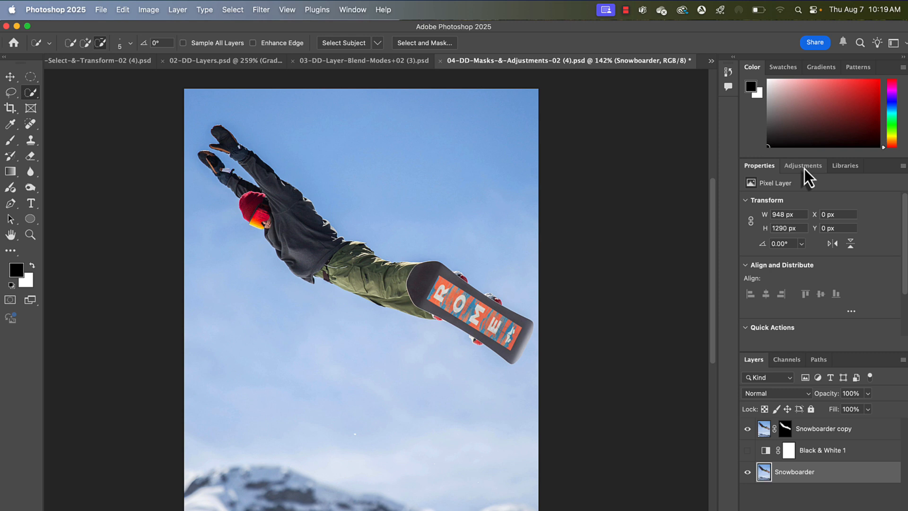
click(30, 78)
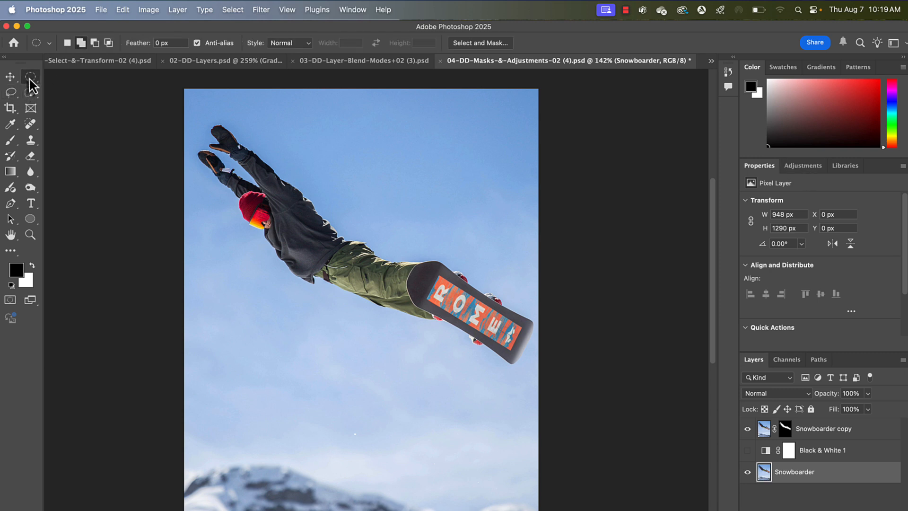
right_click(29, 80)
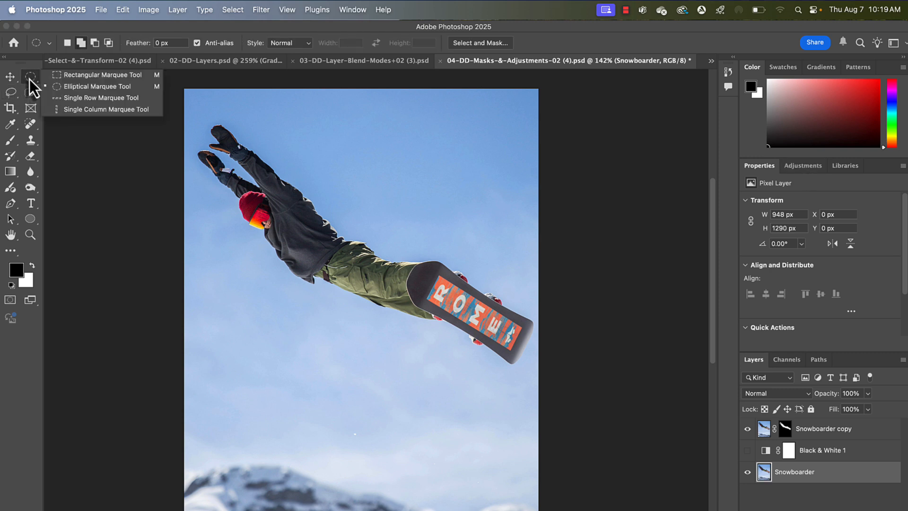
click(62, 77)
drag(150, 126, 582, 229)
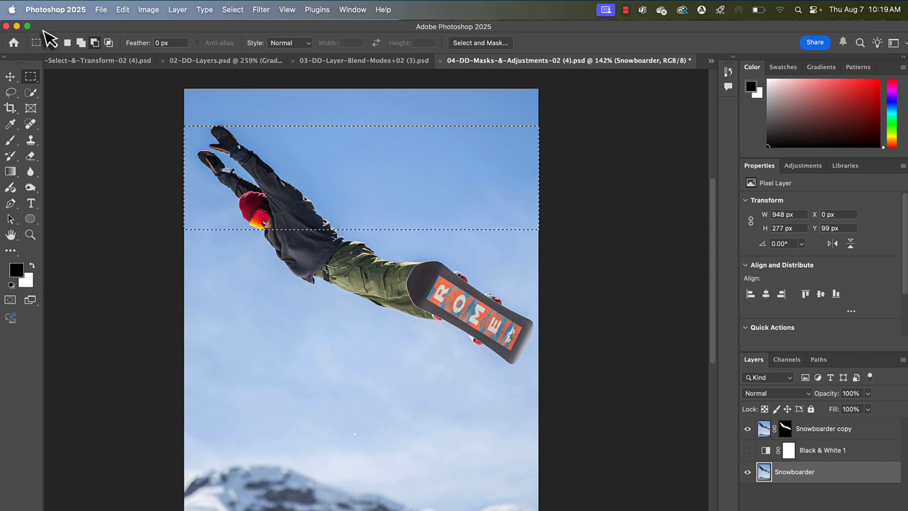
Add three more full-width rectangular bands to the selection, across the pants, the snowboard's lower end, and the lower sky and mountain top
click(81, 43)
drag(161, 271, 554, 325)
drag(168, 341, 575, 360)
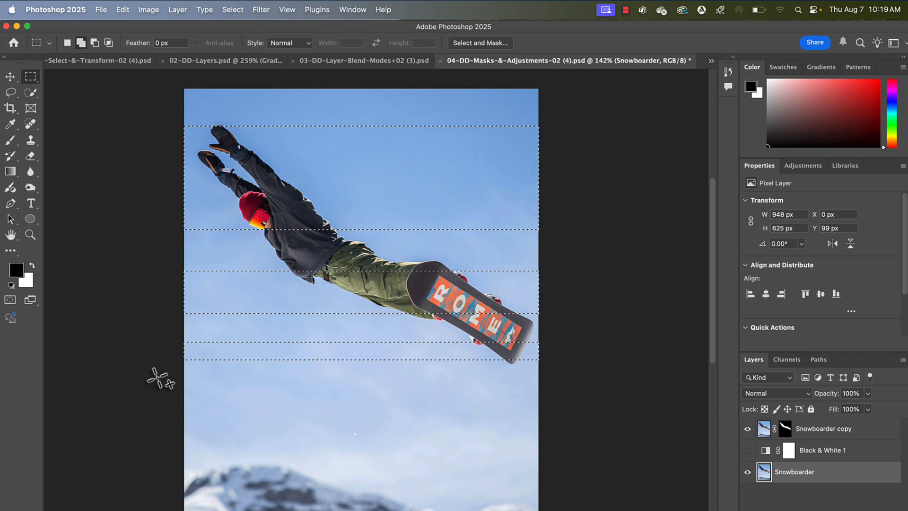
drag(158, 378, 538, 486)
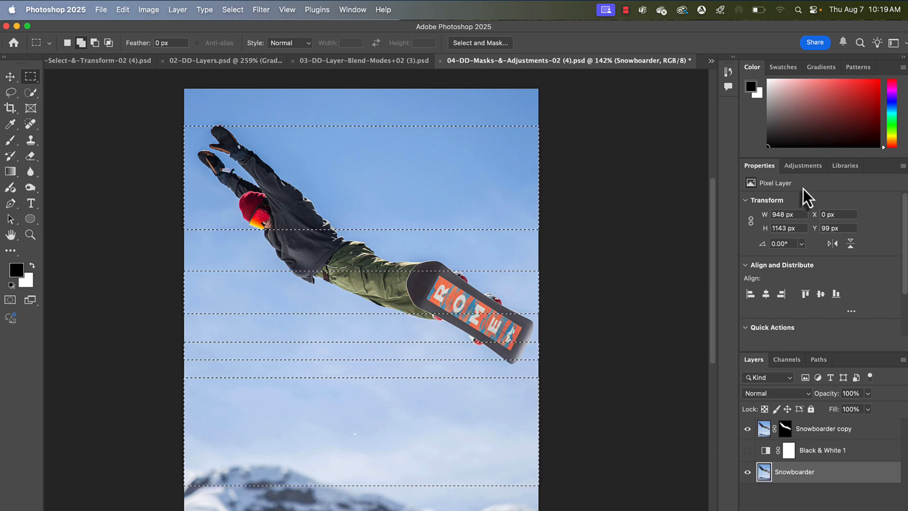
Add a Black & White adjustment confined to the selected bands above the Snowboarder layer and set its Cyans to 164
click(799, 170)
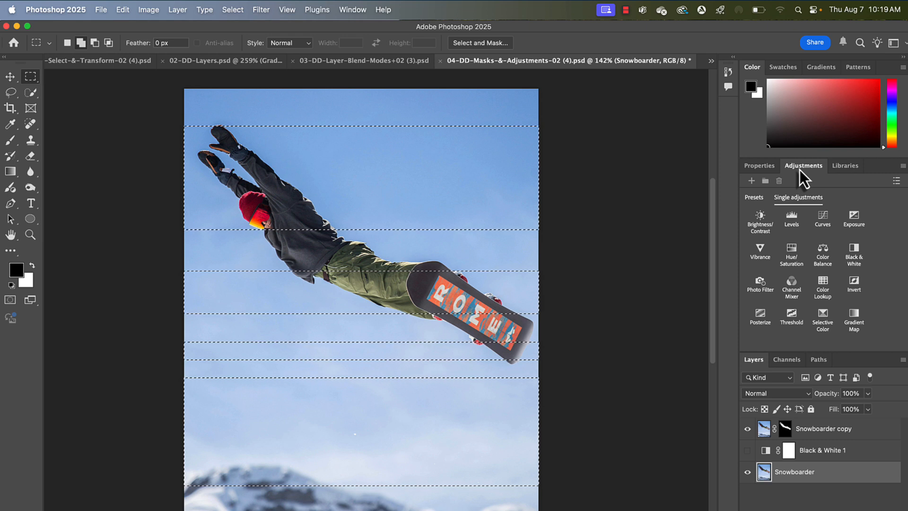
click(853, 253)
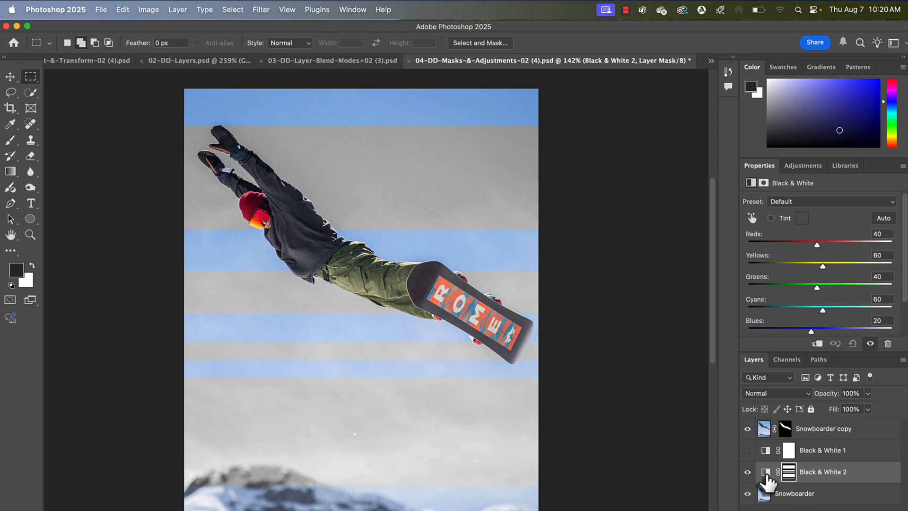
drag(825, 310, 853, 303)
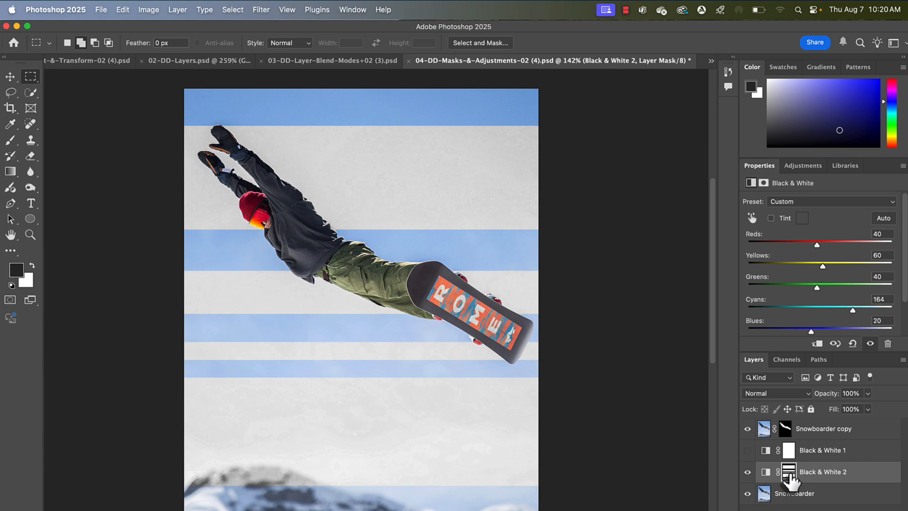
Hide and reshow the masked Snowboarder copy, and move it down to about X -18 px, Y 290 px
click(748, 429)
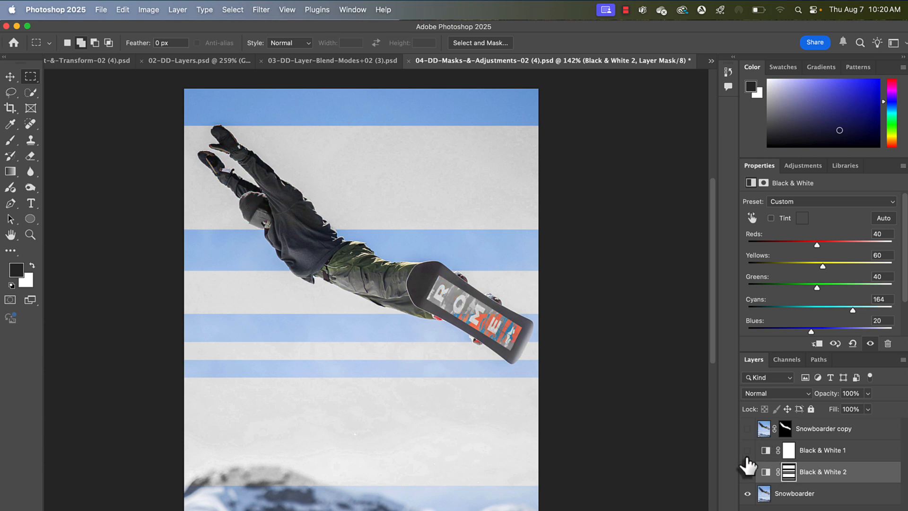
click(748, 429)
click(16, 80)
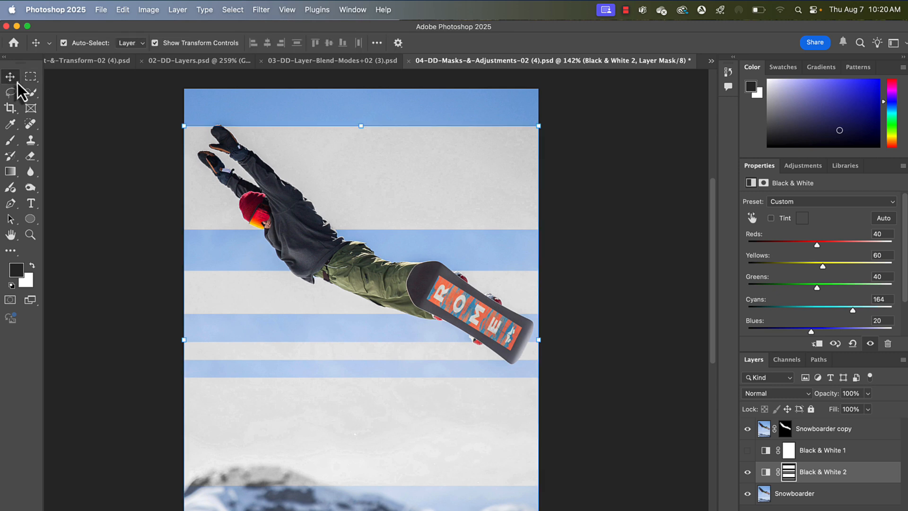
drag(300, 172, 290, 344)
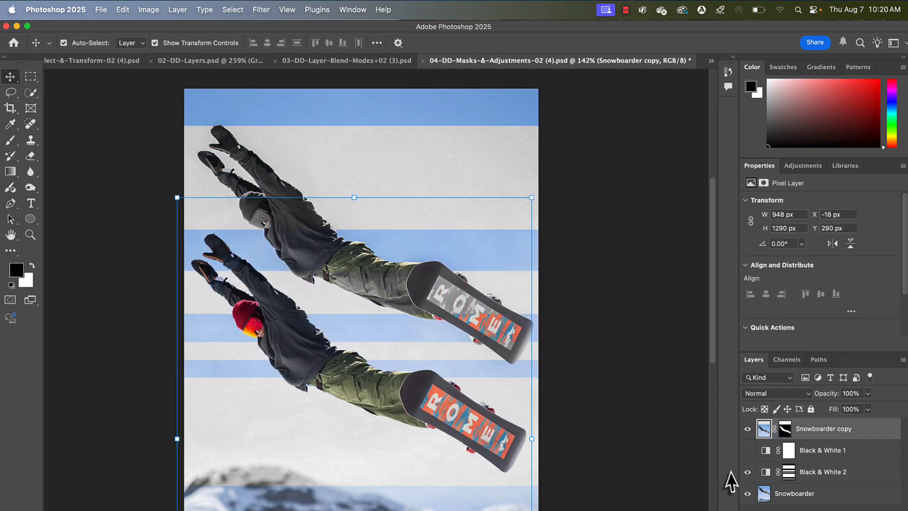
Hide the banded Black & White adjustment and the original Snowboarder layer, and move the cut-out snowboarder up to about Y 76 px
click(748, 473)
click(748, 494)
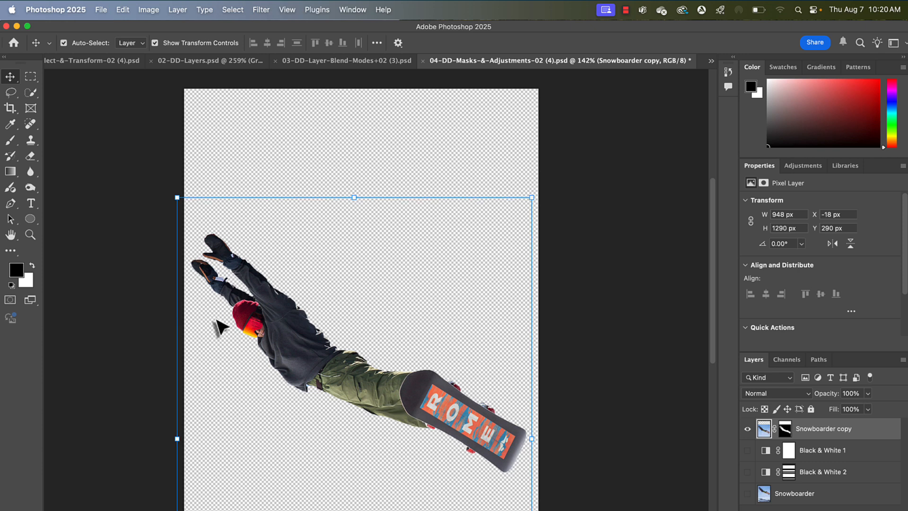
drag(285, 348, 284, 263)
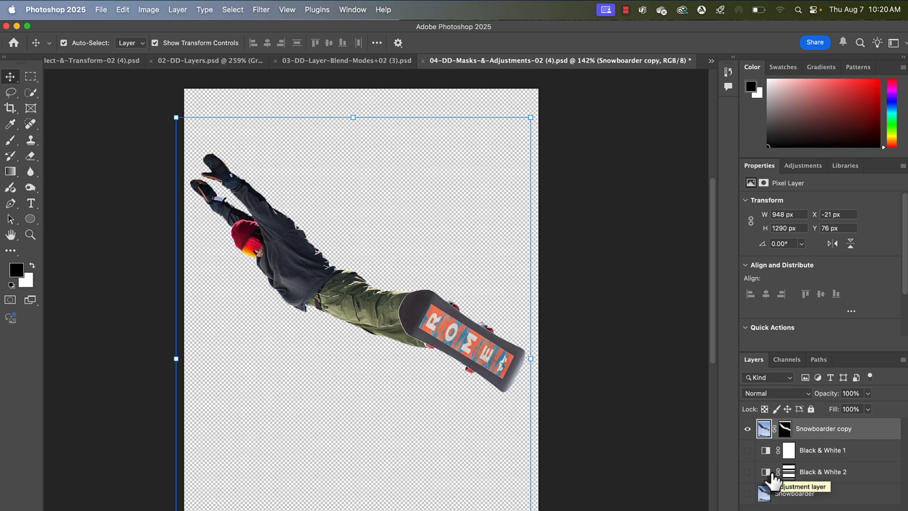
Show the Snowboarder layer and both Black & White adjustments, and move the masked copy to about X -1 px, Y -116 px
click(748, 493)
click(747, 472)
click(747, 450)
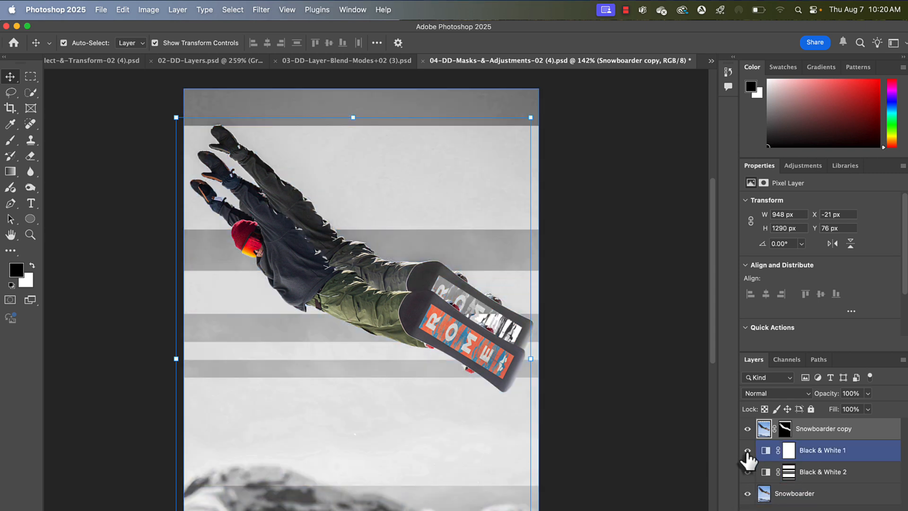
drag(326, 284, 334, 213)
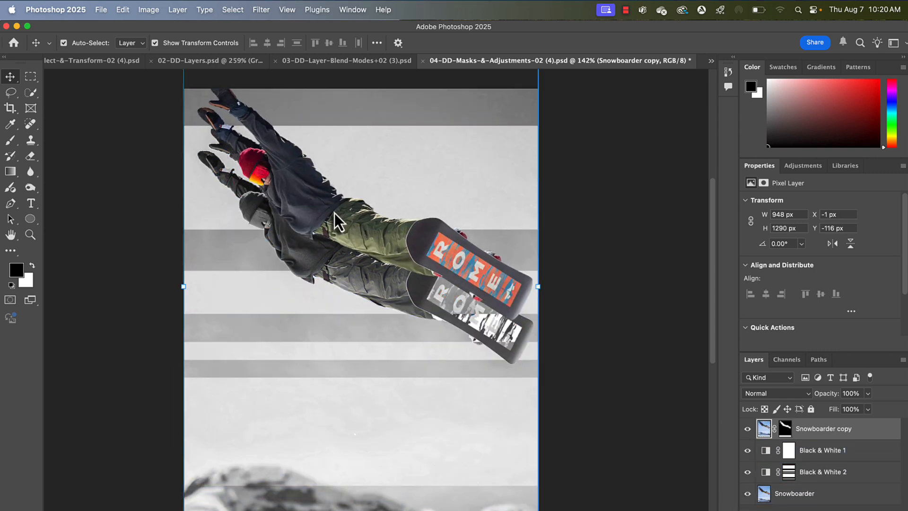